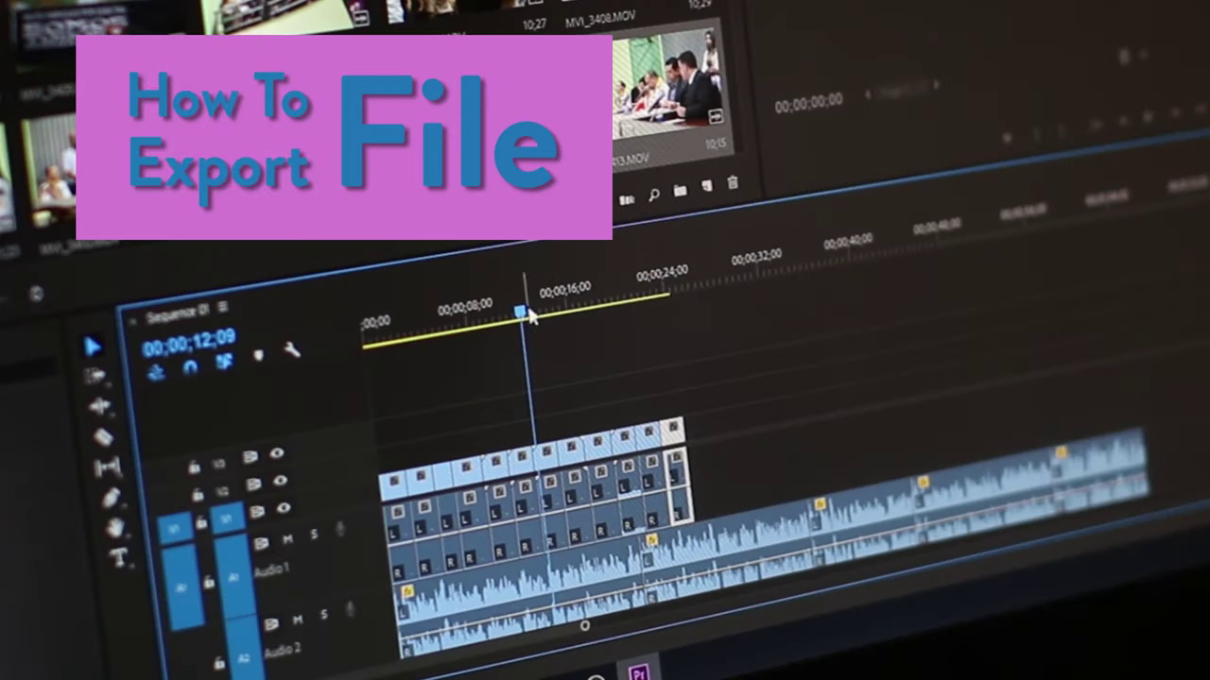
Step: Play the bird flying sequence and scrub the playhead back to about 14 seconds
{"action": "left_click_drag", "start_coordinate": [519, 316], "coordinate": [628, 297]}
{"action": "key", "text": "space"}
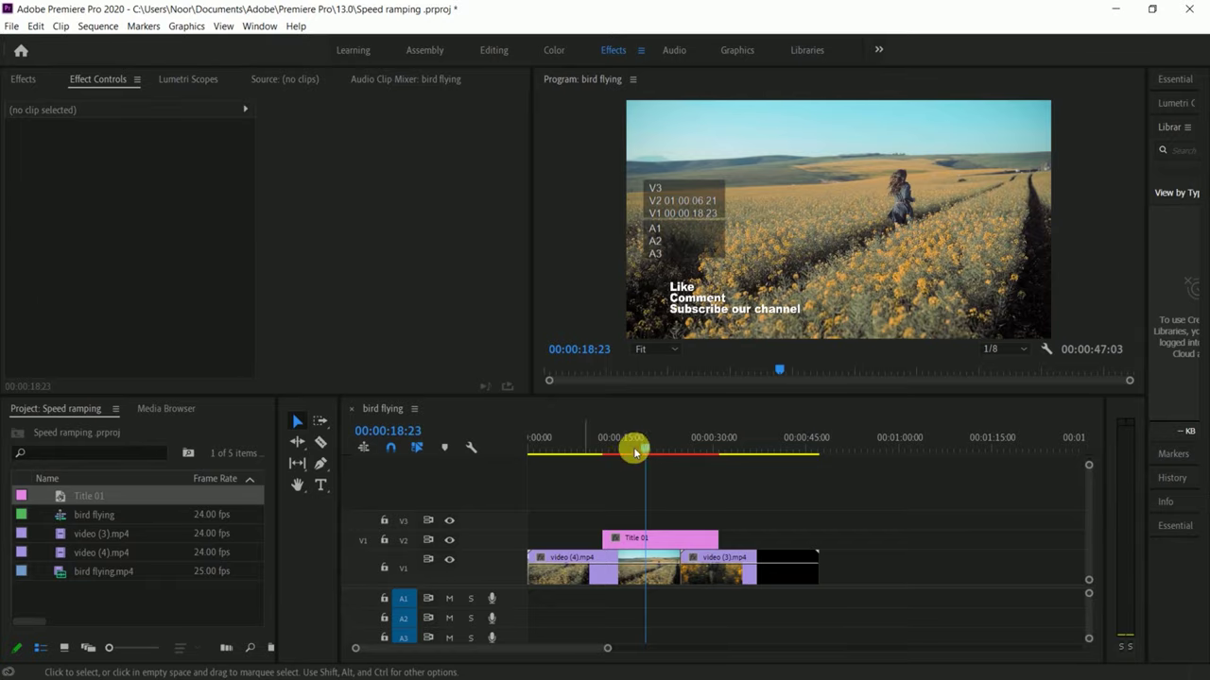
{"action": "mouse_move", "coordinate": [631, 448]}
{"action": "left_mouse_down"}
{"action": "mouse_move", "coordinate": [567, 450]}
{"action": "mouse_move", "coordinate": [612, 467]}
{"action": "left_mouse_up"}
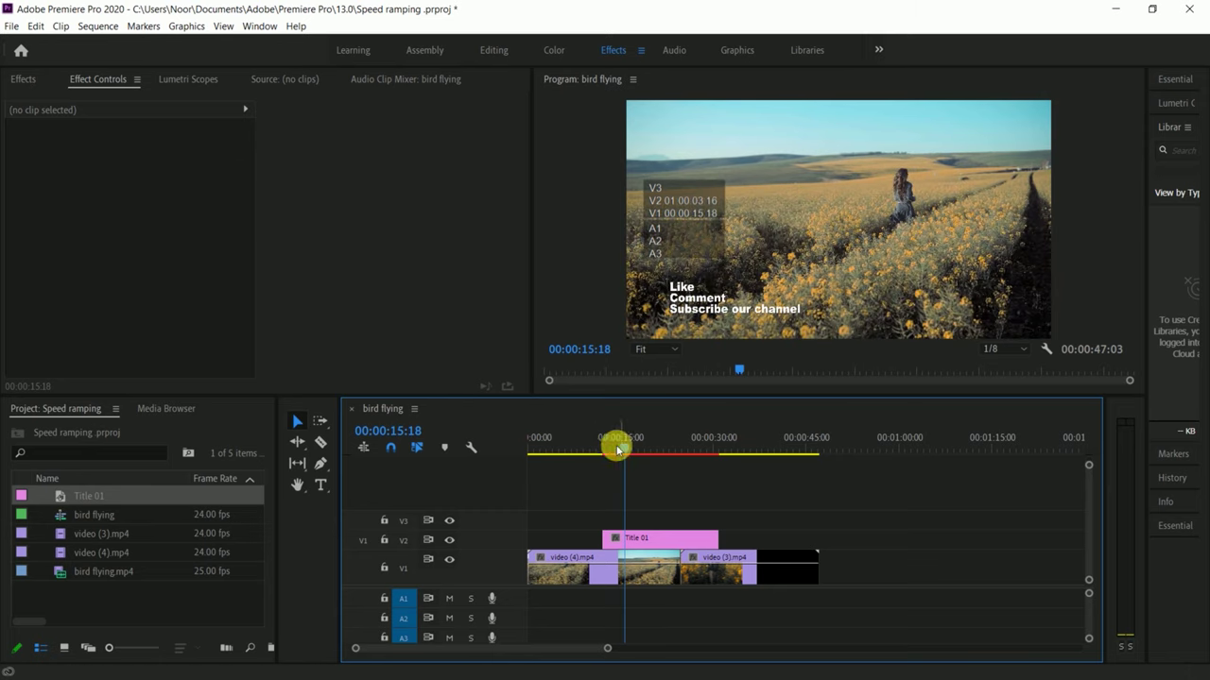
{"action": "left_click_drag", "start_coordinate": [619, 450], "coordinate": [622, 441]}
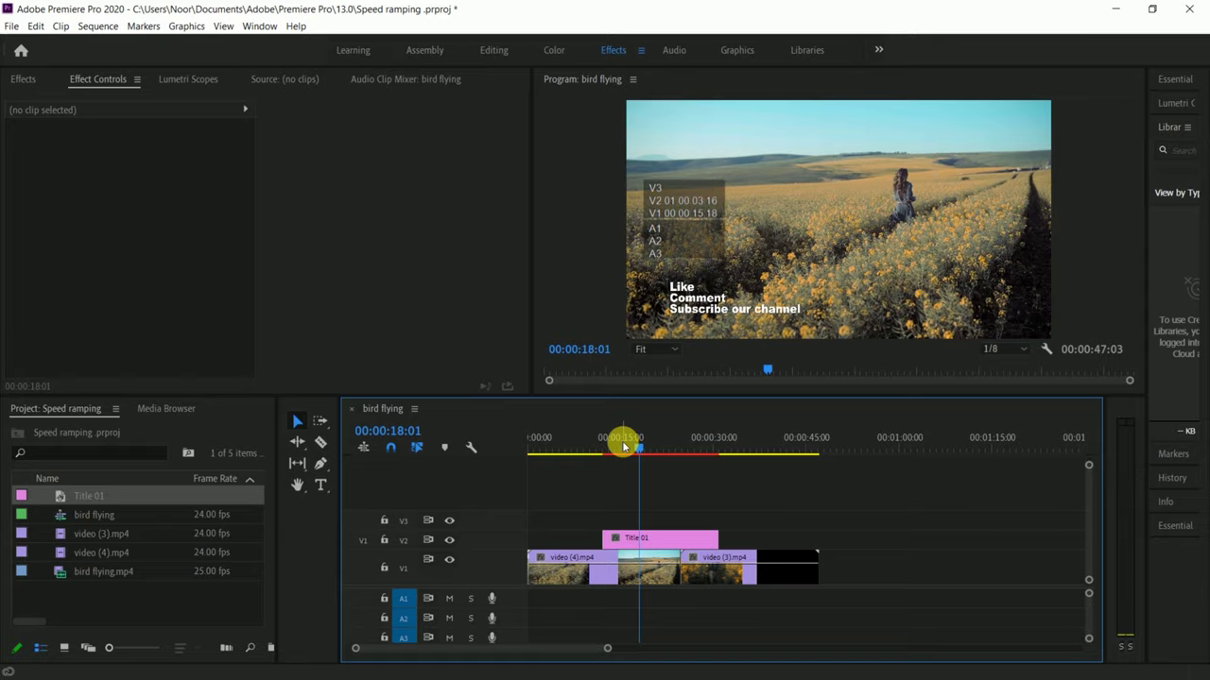
Step: Open Export Media settings for the bird flying sequence, using H.264 format
{"action": "left_click", "coordinate": [11, 26]}
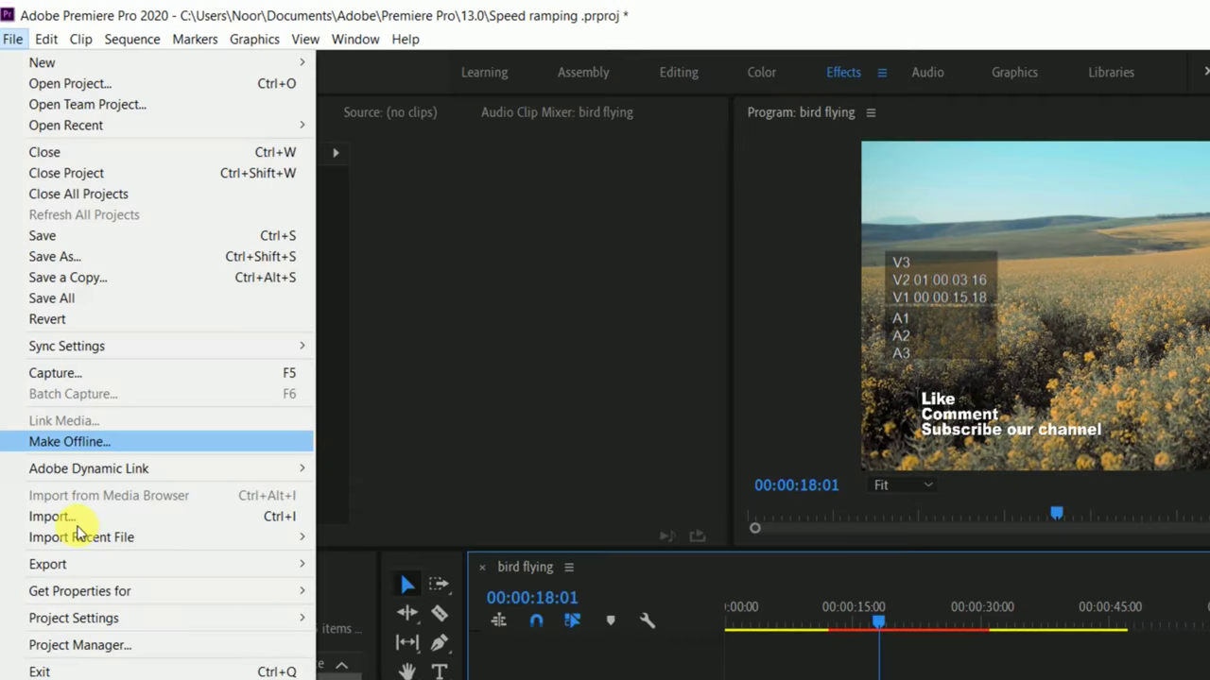
{"action": "mouse_move", "coordinate": [123, 570]}
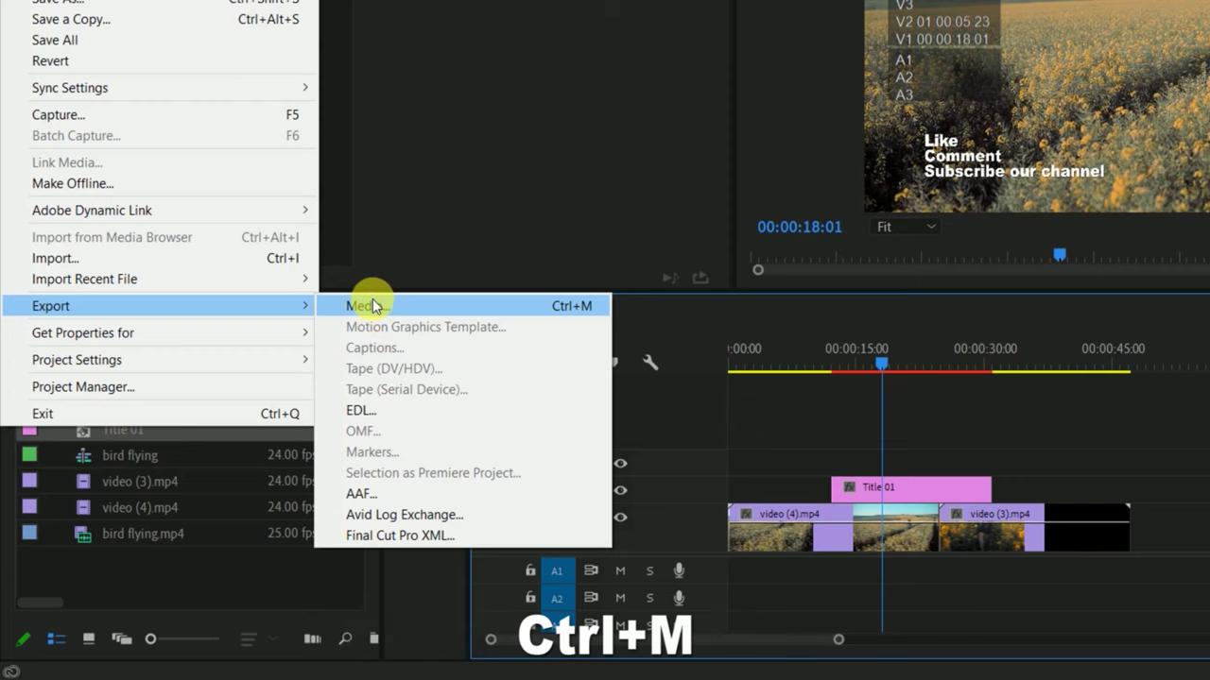
{"action": "left_click", "coordinate": [376, 308]}
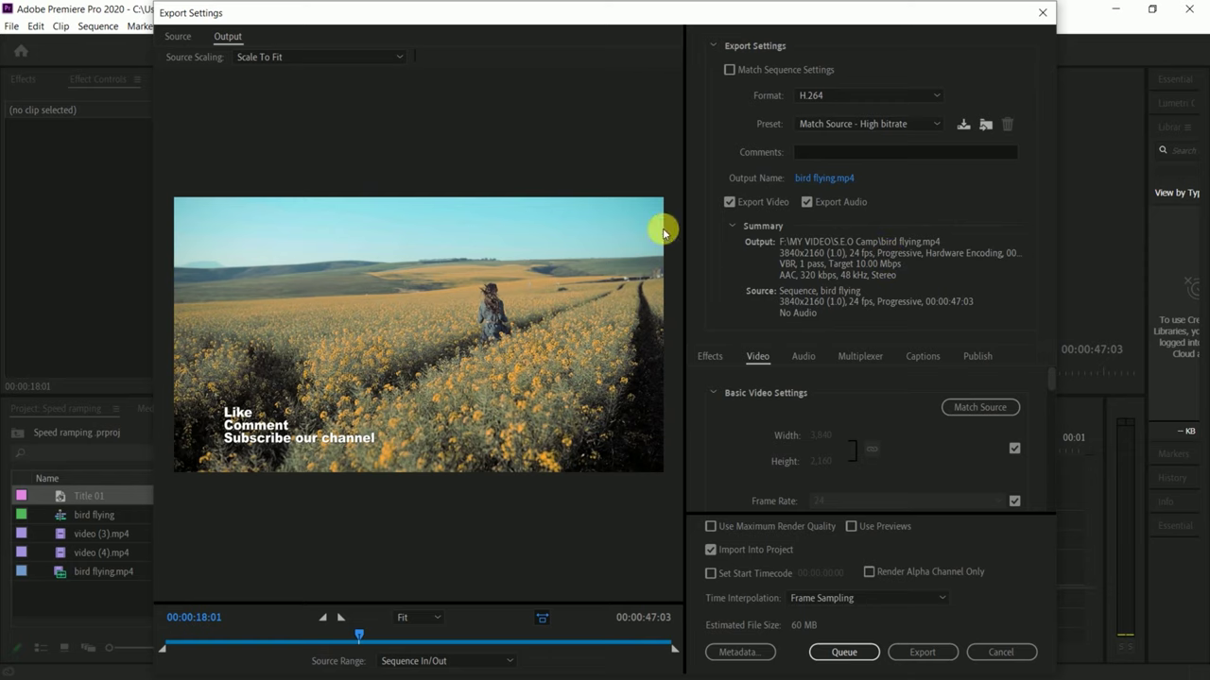
{"action": "left_click", "coordinate": [942, 98]}
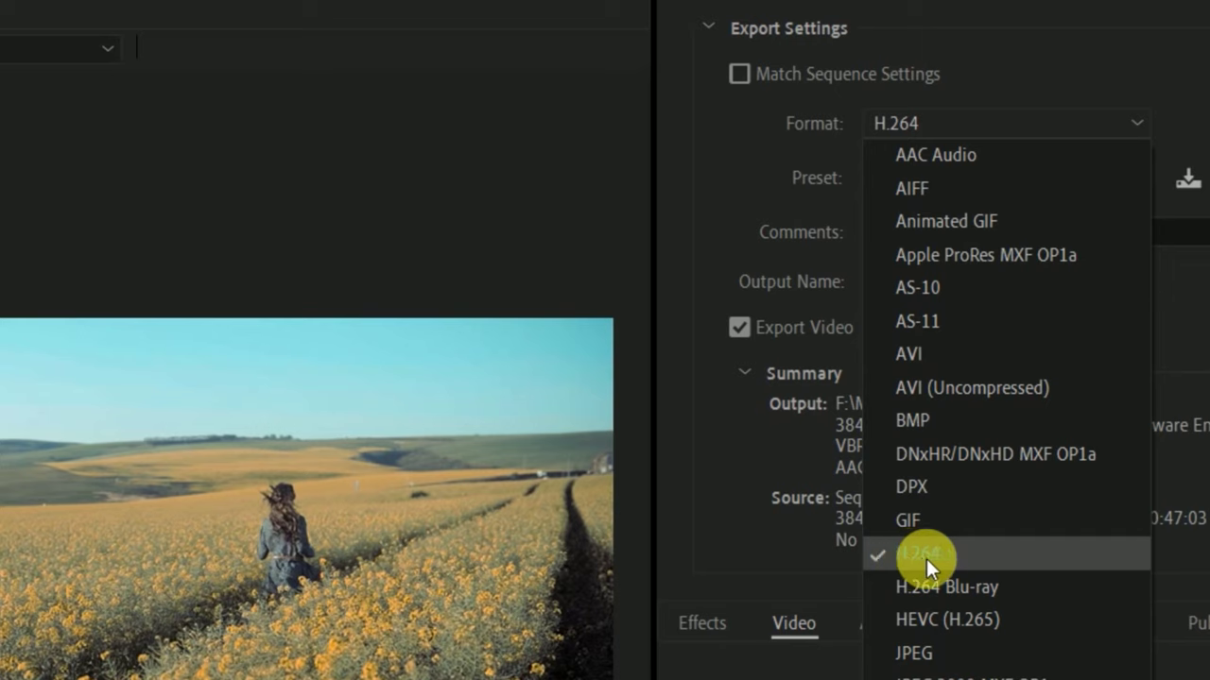
{"action": "left_click", "coordinate": [961, 562]}
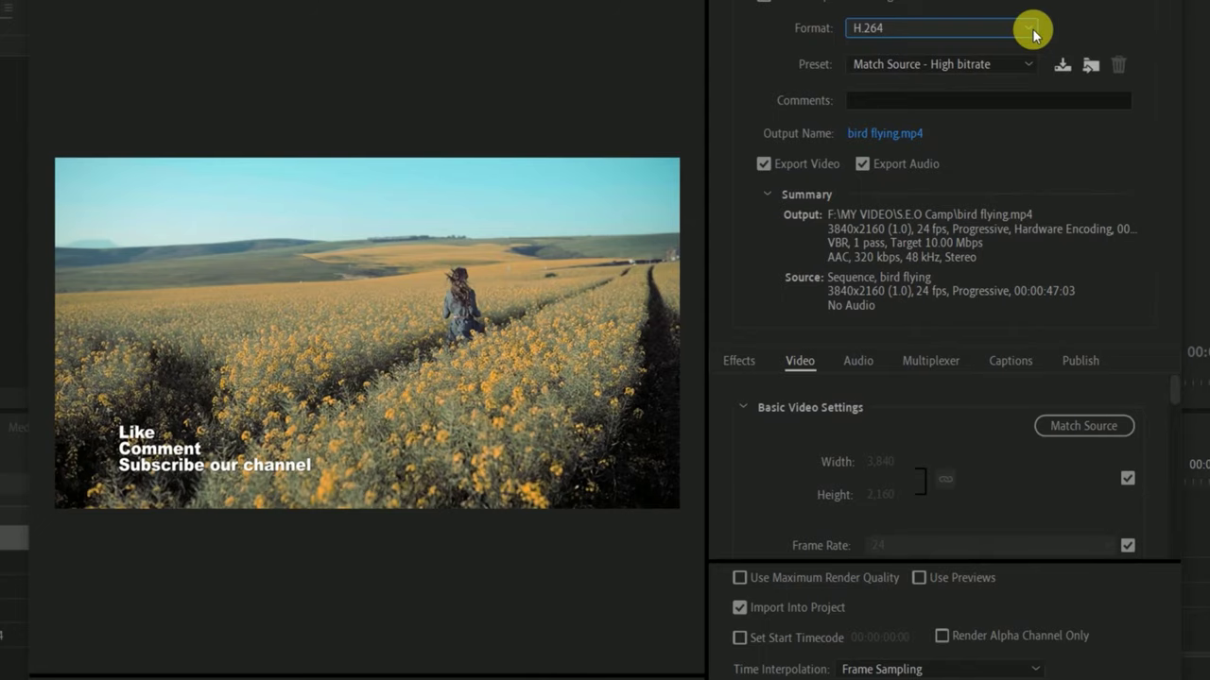
{"action": "left_click", "coordinate": [1032, 29]}
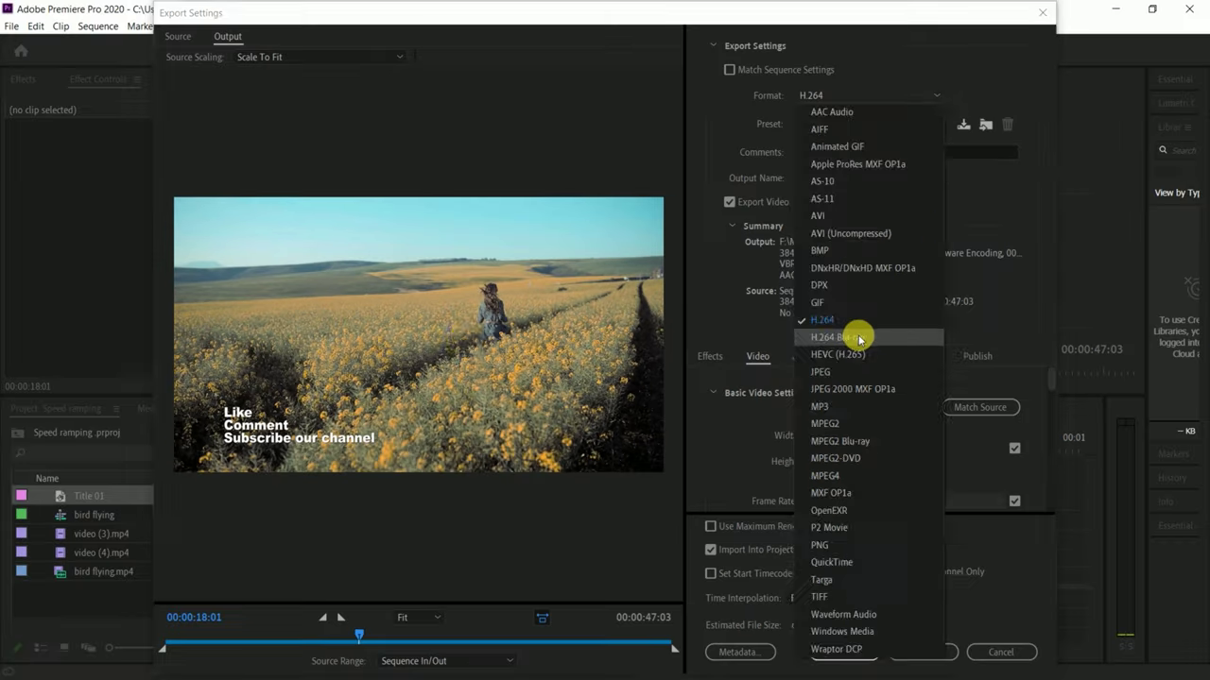
{"action": "key", "text": "Escape"}
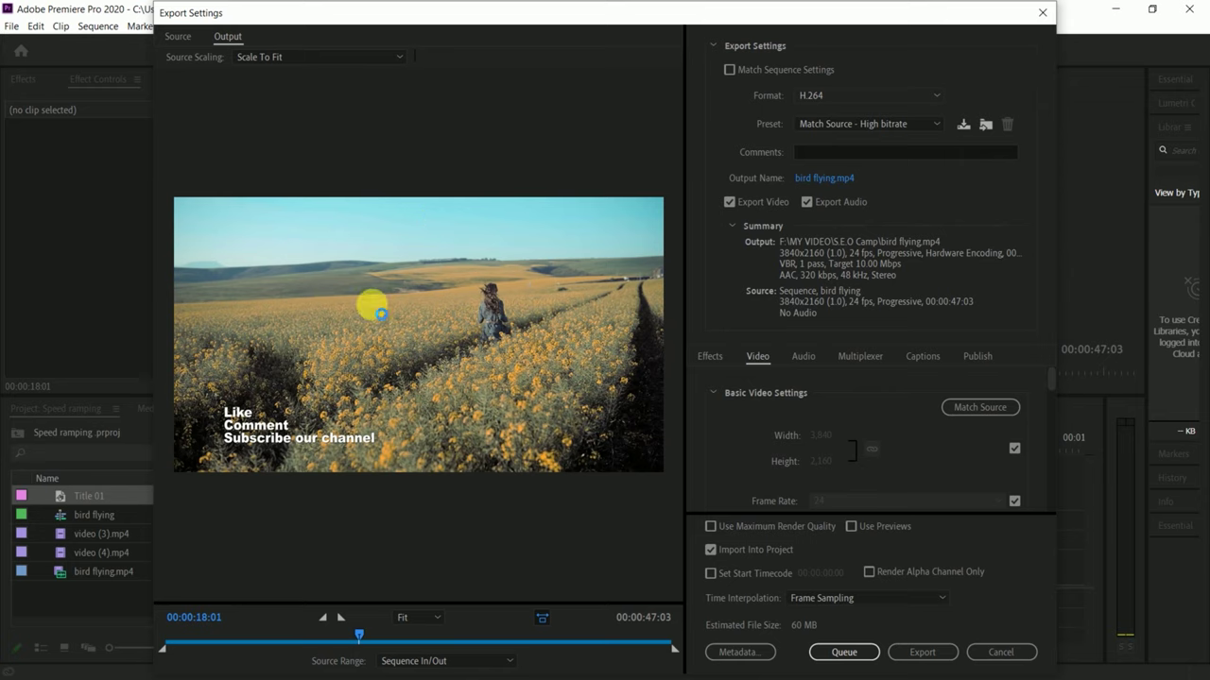
{"action": "key", "text": "Down"}
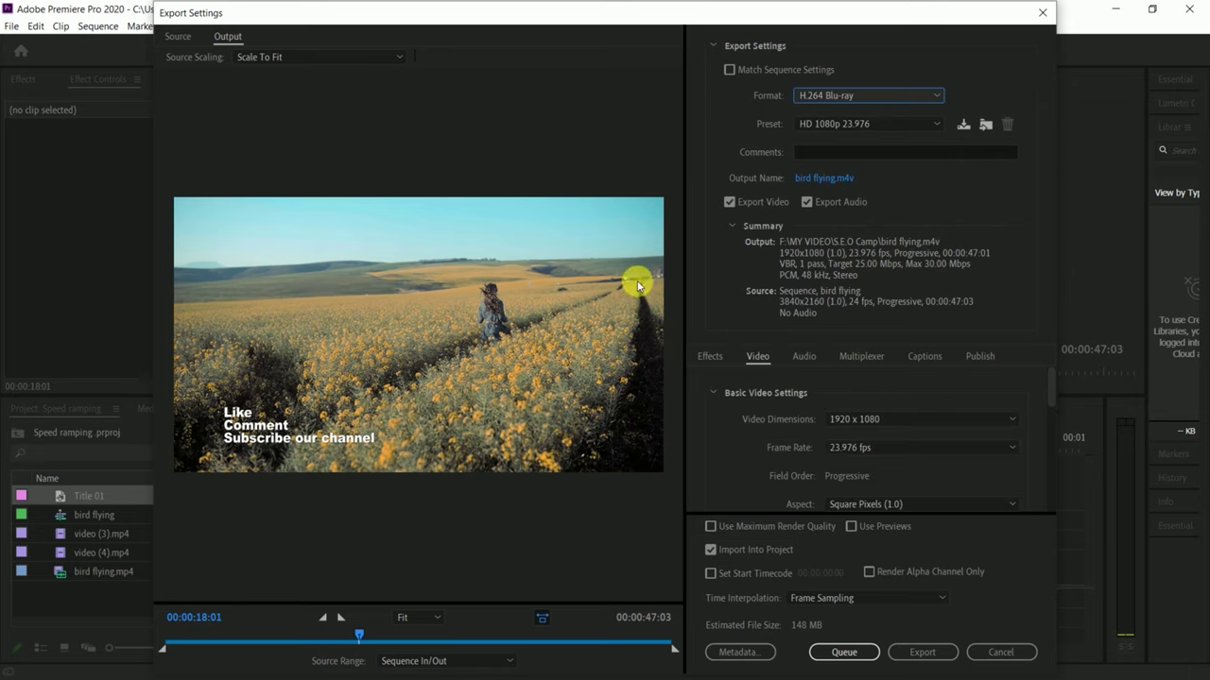
{"action": "left_click", "coordinate": [938, 97]}
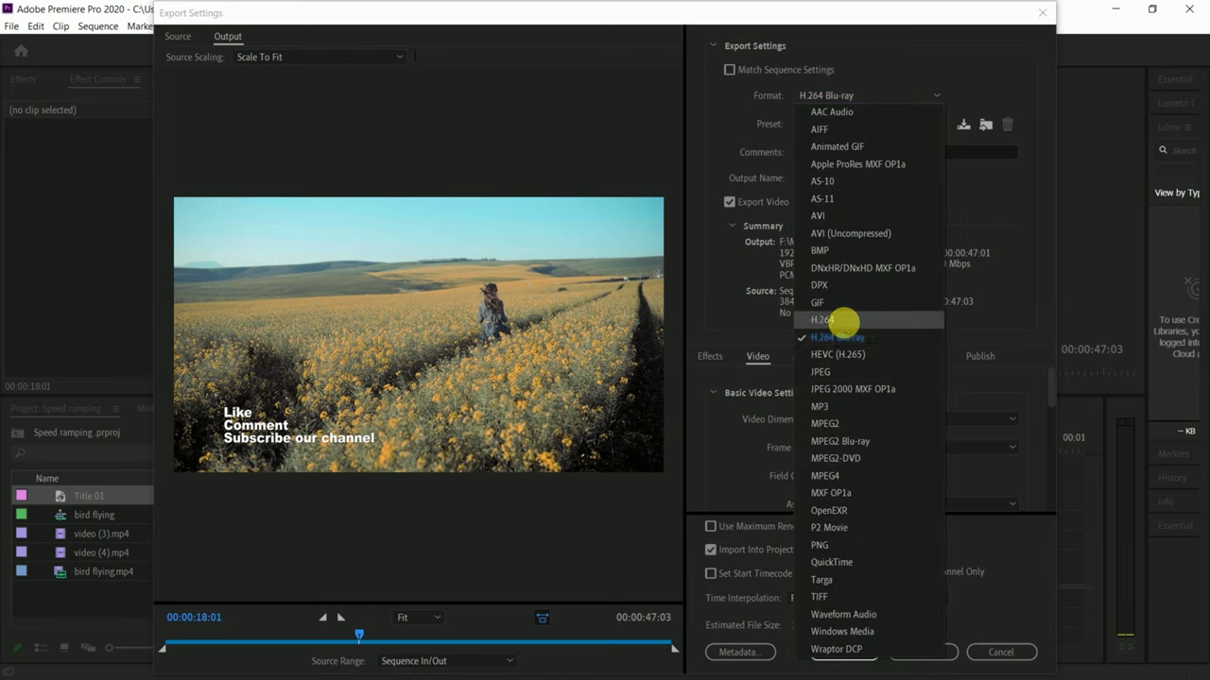
{"action": "left_click", "coordinate": [845, 332]}
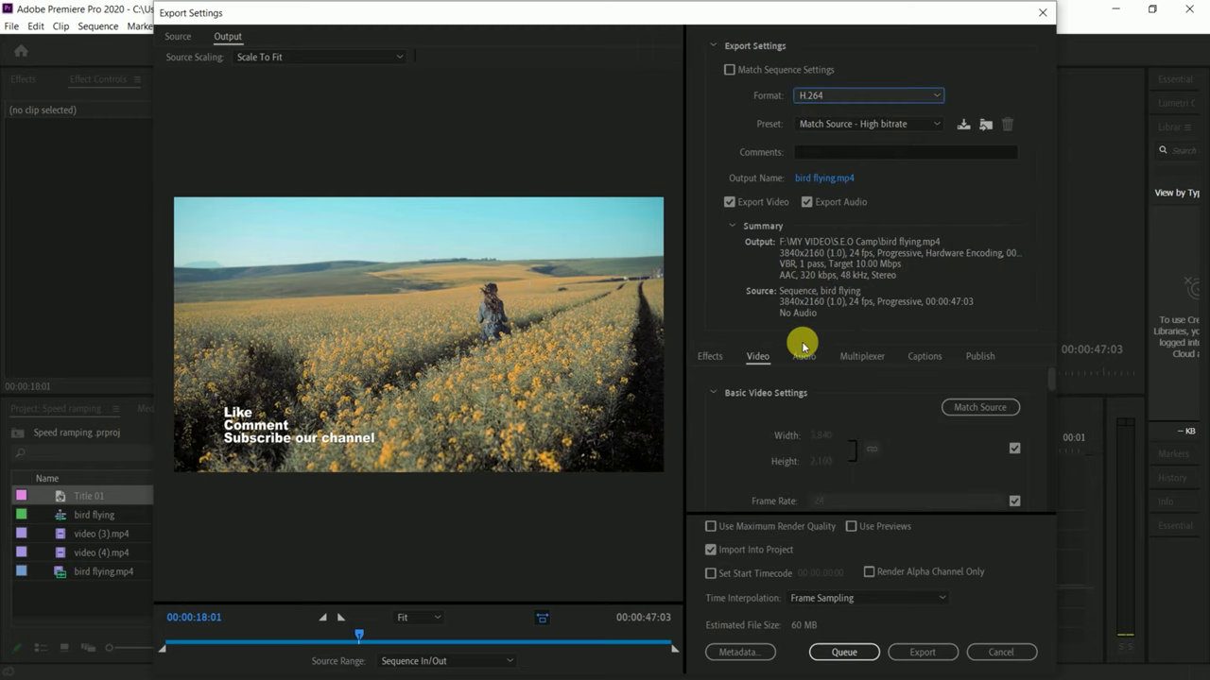
{"action": "left_click", "coordinate": [939, 94]}
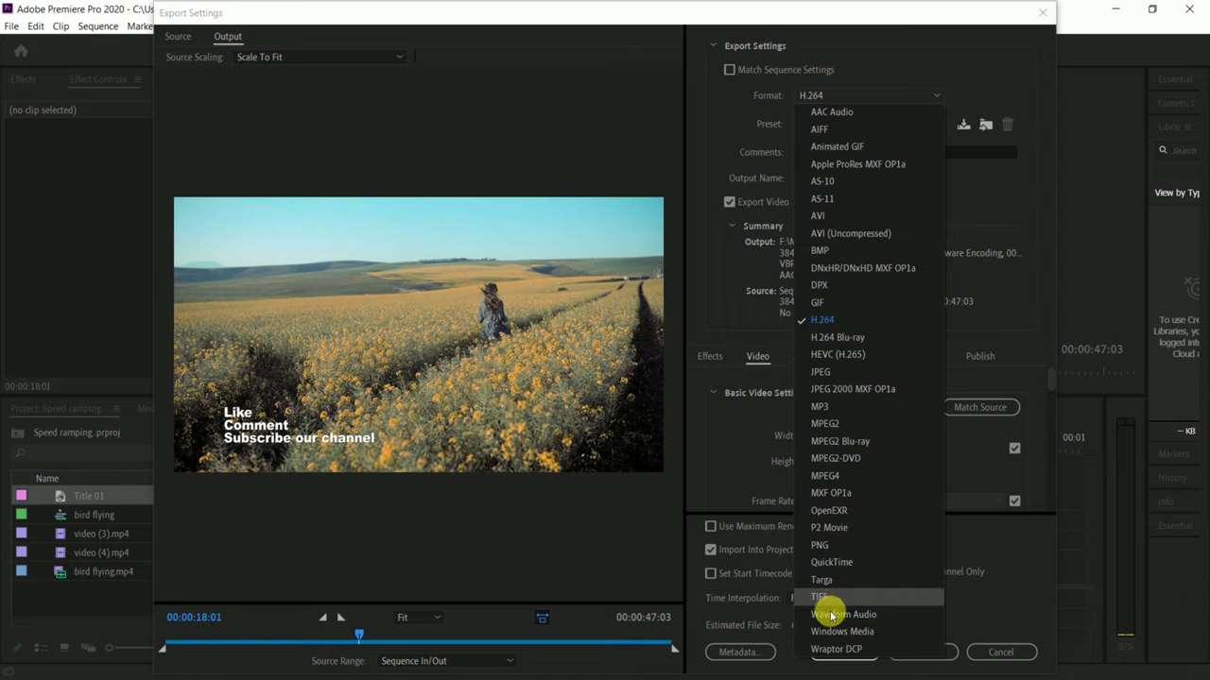
{"action": "left_click", "coordinate": [815, 320]}
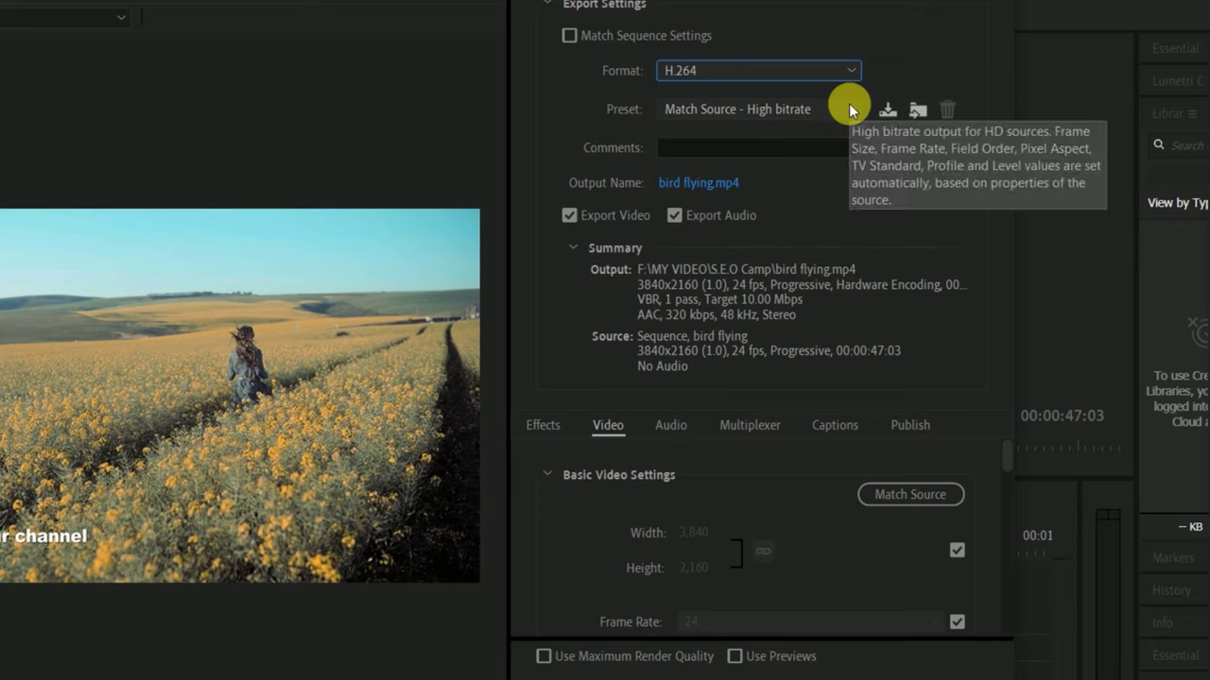
Step: Apply the YouTube 2160p 4K Ultra HD export preset (VBR 1 pass, 40 Mbps)
{"action": "left_click", "coordinate": [935, 123]}
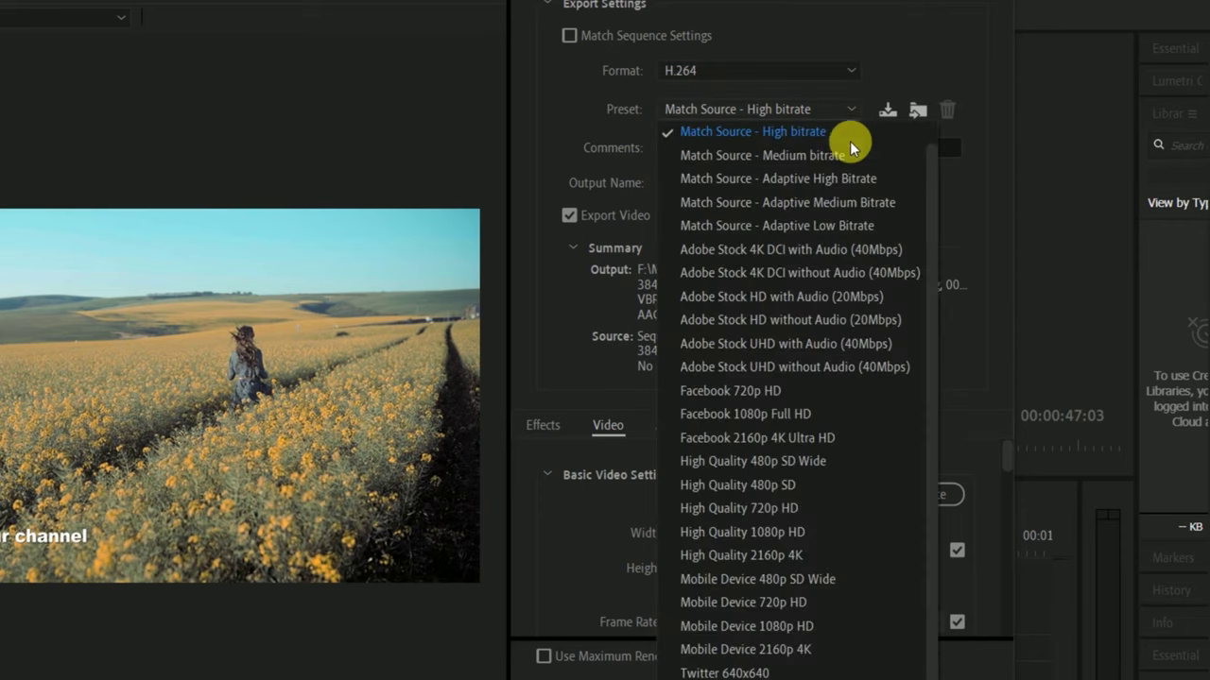
{"action": "scroll", "coordinate": [750, 364], "scroll_direction": "down", "scroll_amount": 3}
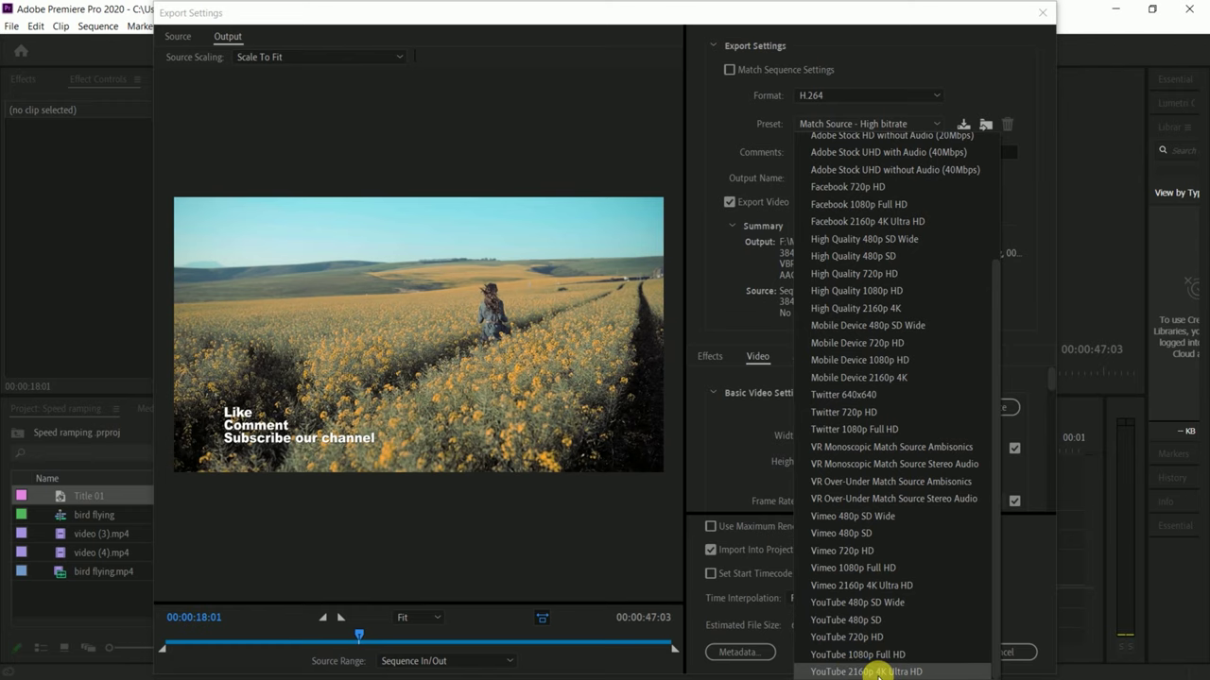
{"action": "left_click", "coordinate": [878, 671]}
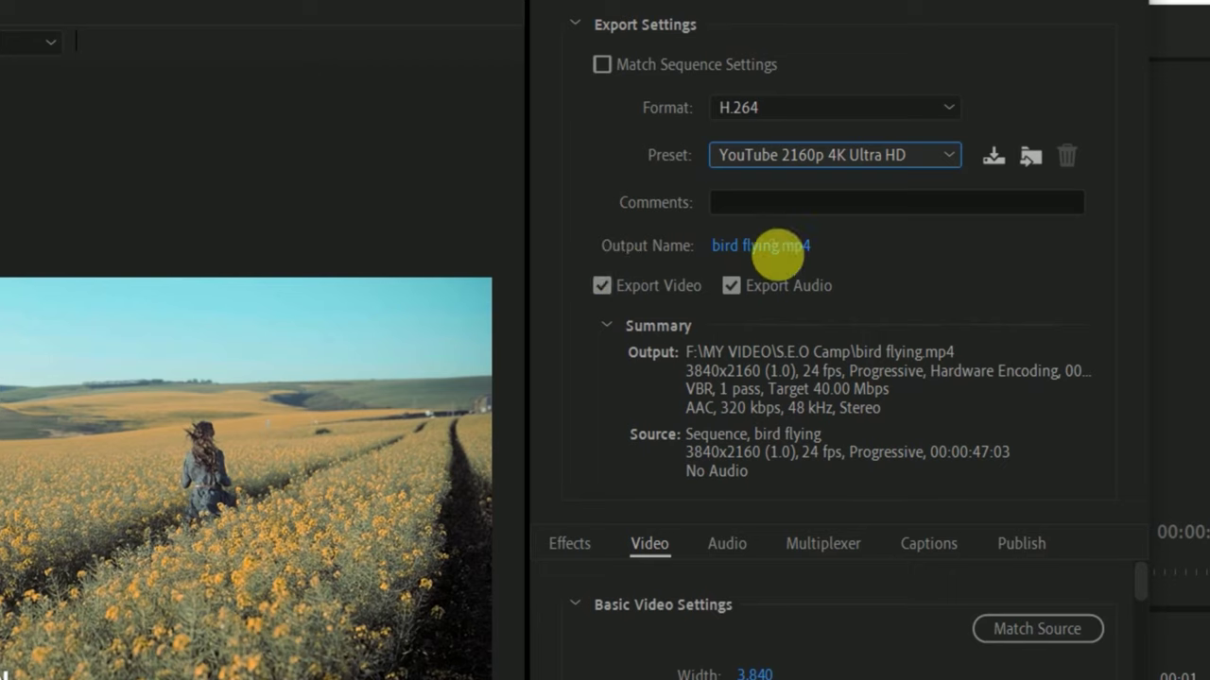
Step: Set the output file to 'movie of youtube.mp4' saved in the Desktop folder
{"action": "left_click", "coordinate": [751, 245]}
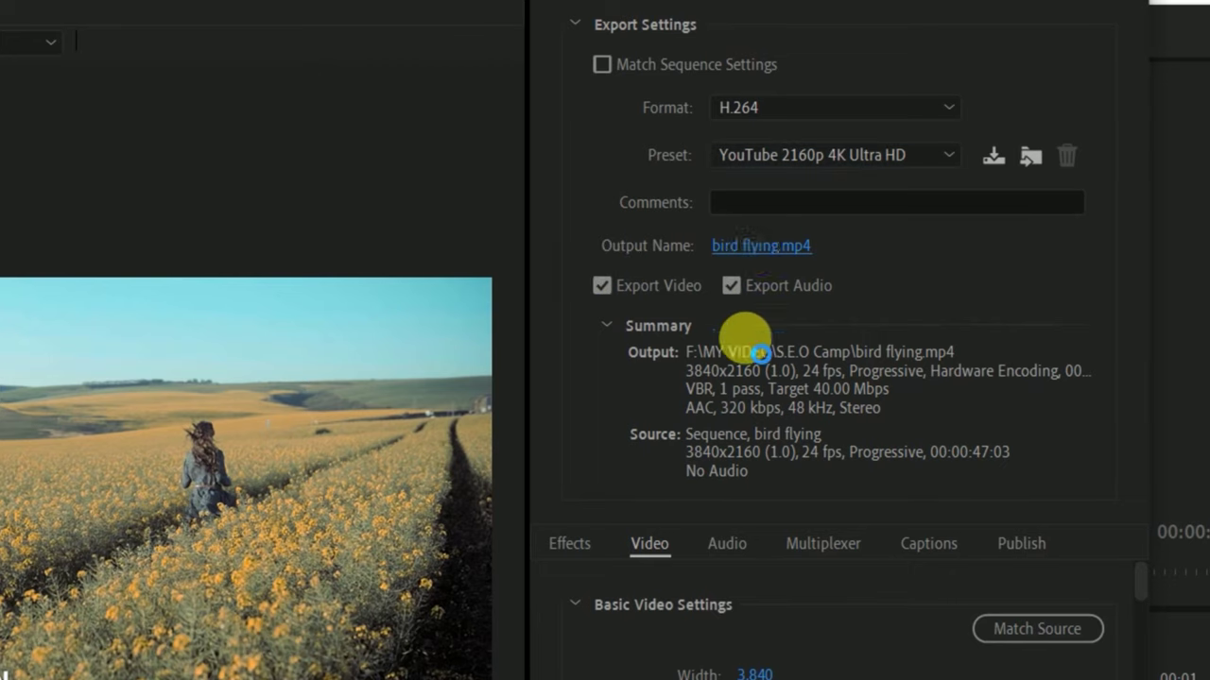
{"action": "left_click", "coordinate": [754, 246]}
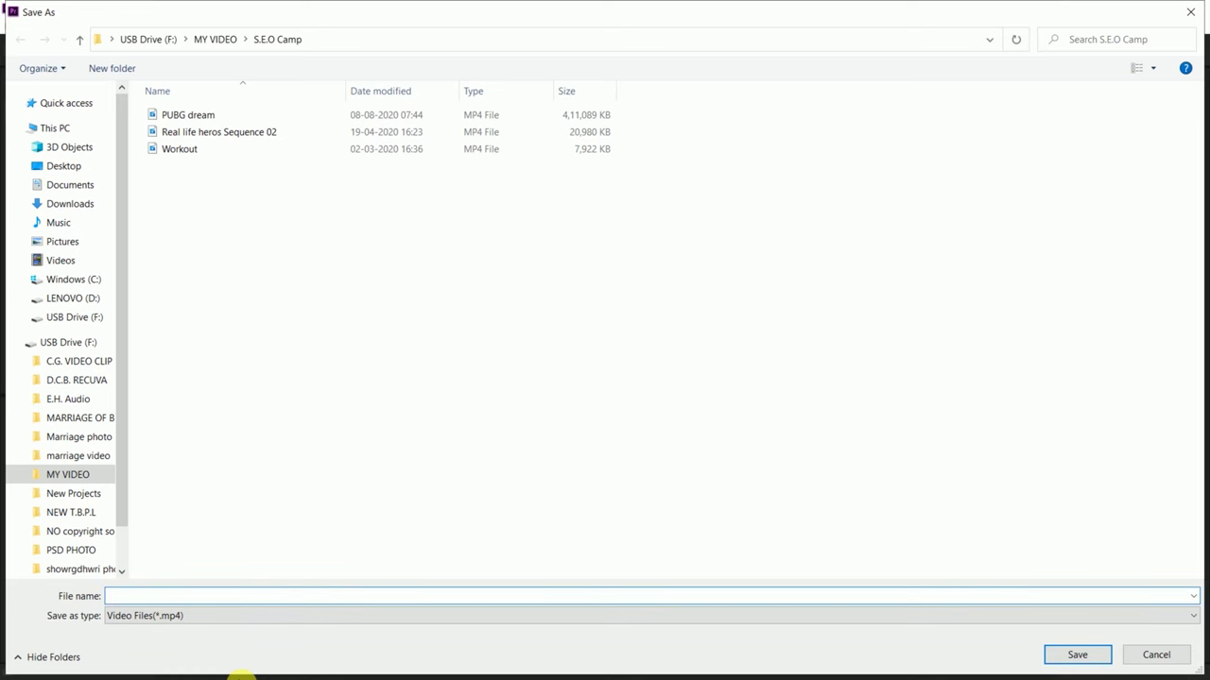
{"action": "type", "text": "vie of youtube"}
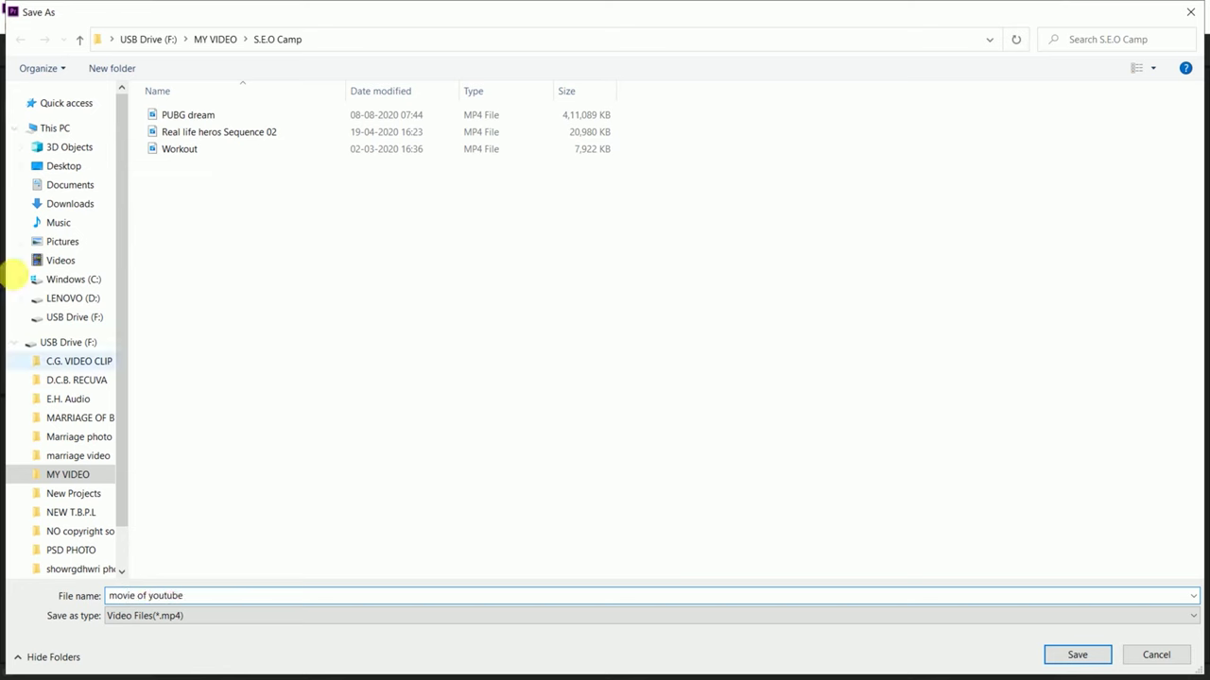
{"action": "left_click", "coordinate": [76, 167]}
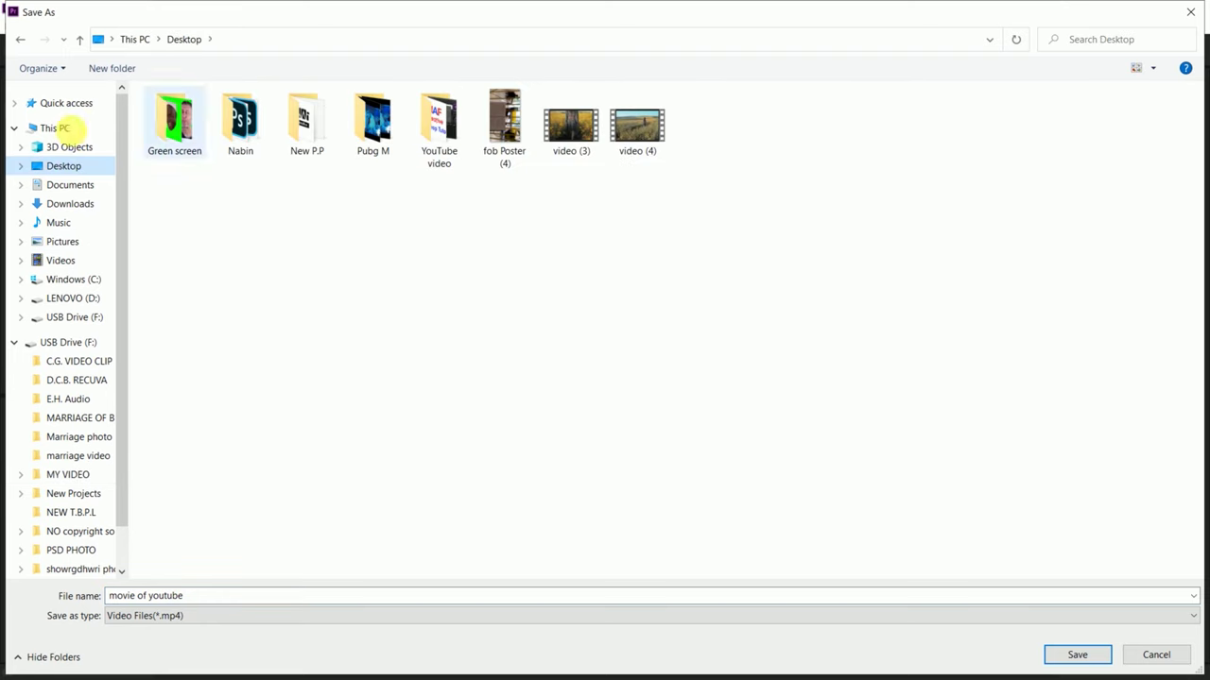
{"action": "left_click", "coordinate": [260, 595]}
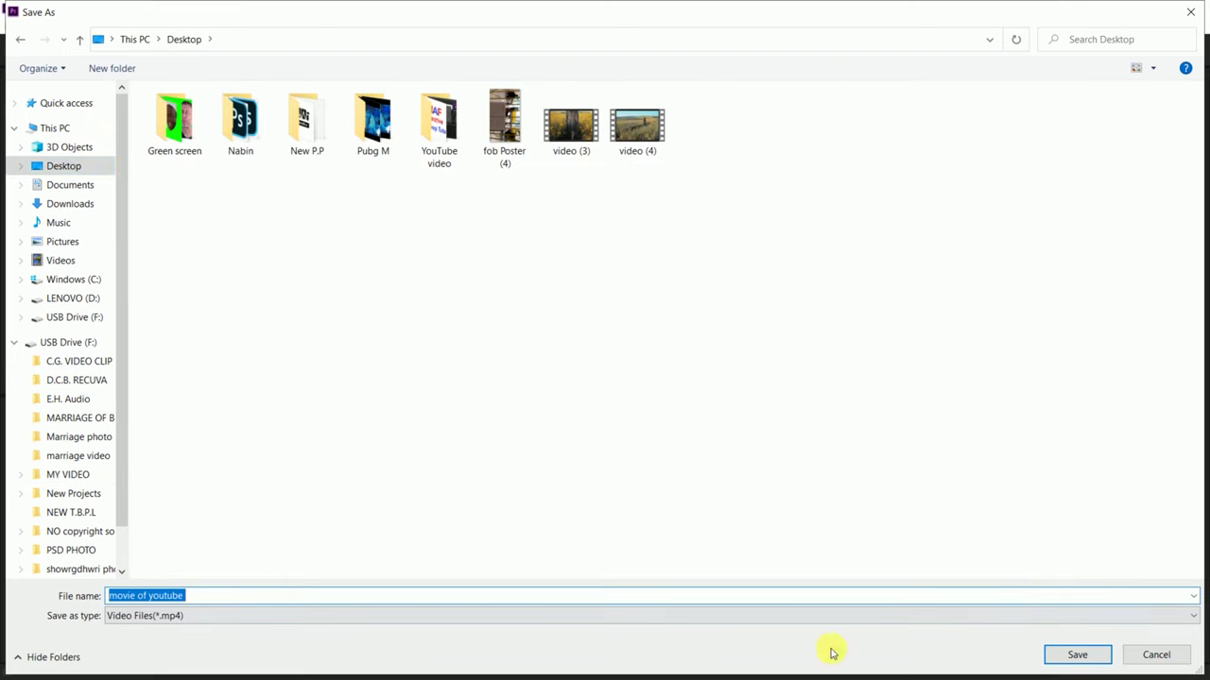
{"action": "left_click", "coordinate": [1077, 655]}
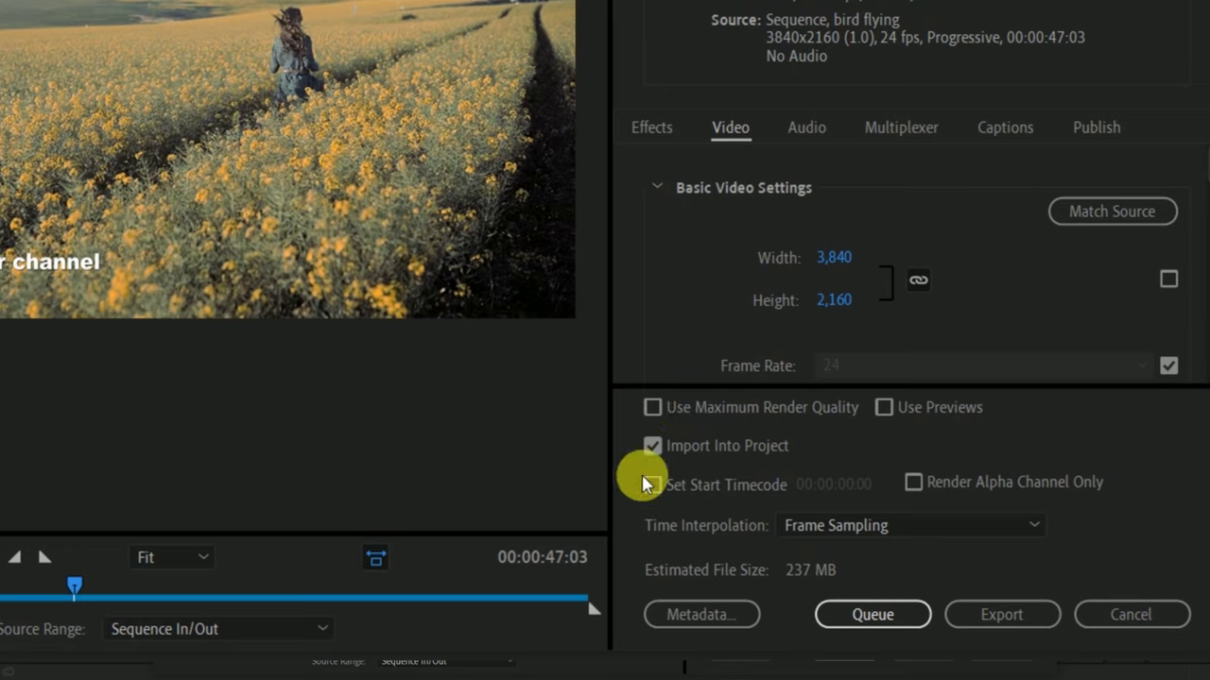
Step: Turn on Use Maximum Render Quality and view the Effects export options
{"action": "left_click", "coordinate": [652, 407]}
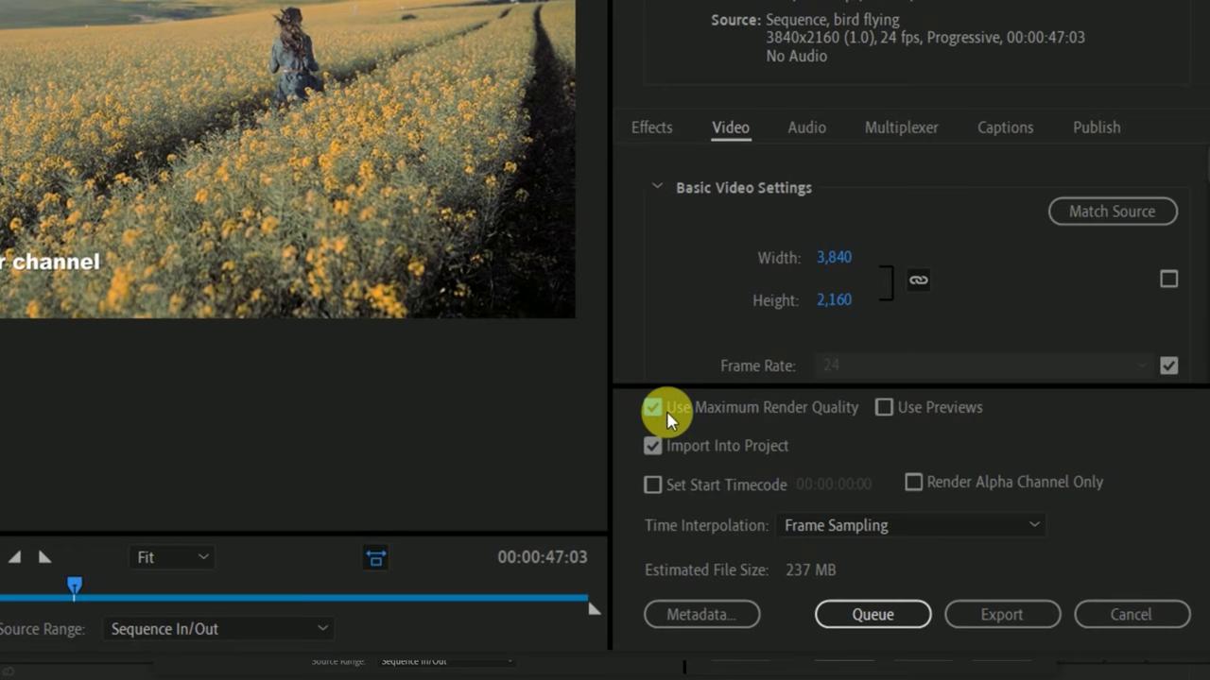
{"action": "left_click", "coordinate": [654, 128]}
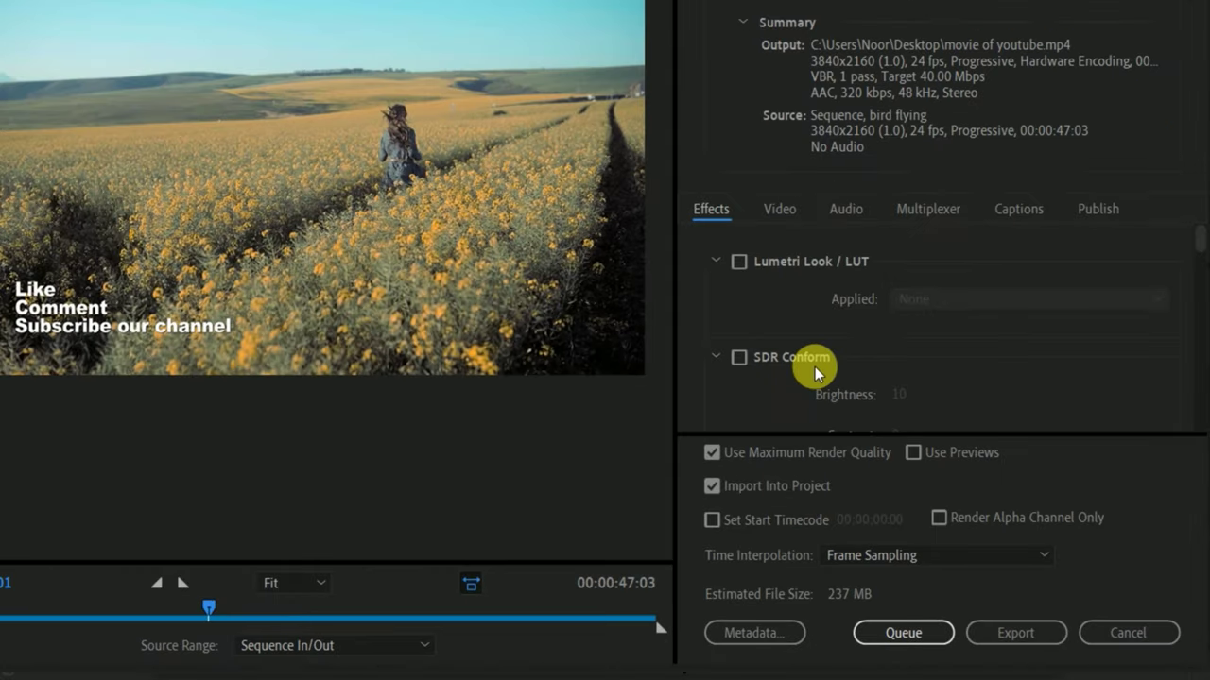
Step: Review the Video export settings for the YouTube 4K export
{"action": "scroll", "coordinate": [778, 380], "scroll_direction": "down", "scroll_amount": 2}
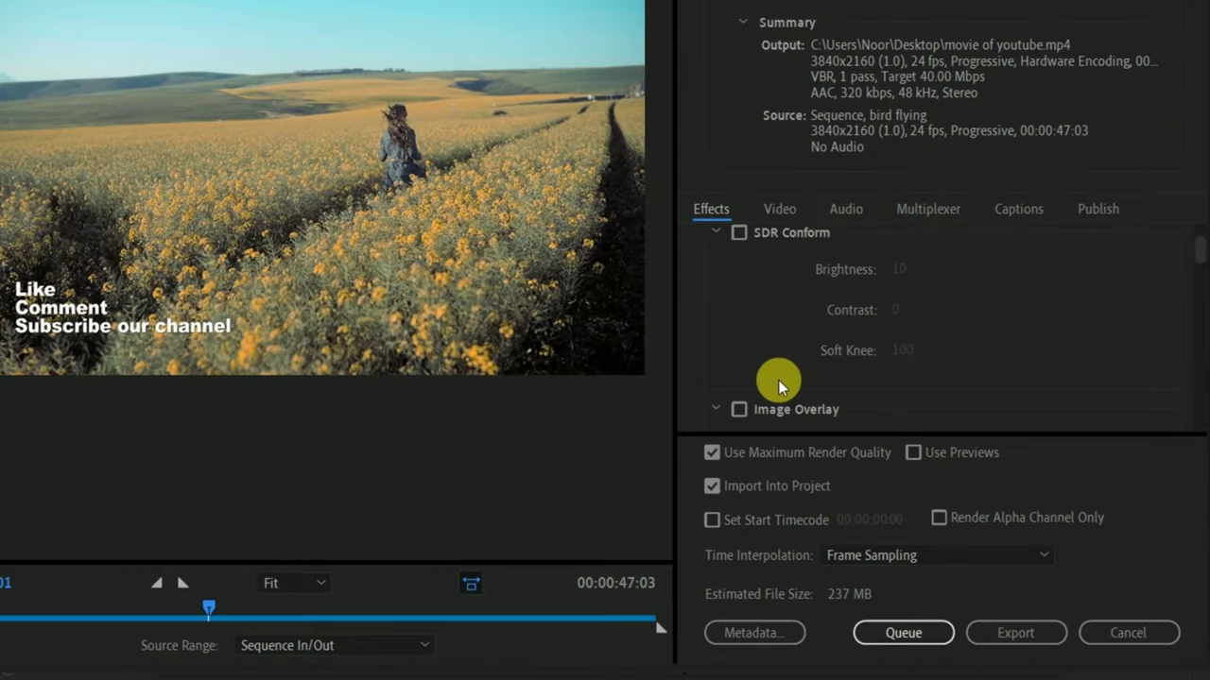
{"action": "scroll", "coordinate": [779, 379], "scroll_direction": "down", "scroll_amount": 2}
{"action": "scroll", "coordinate": [779, 380], "scroll_direction": "up", "scroll_amount": 4}
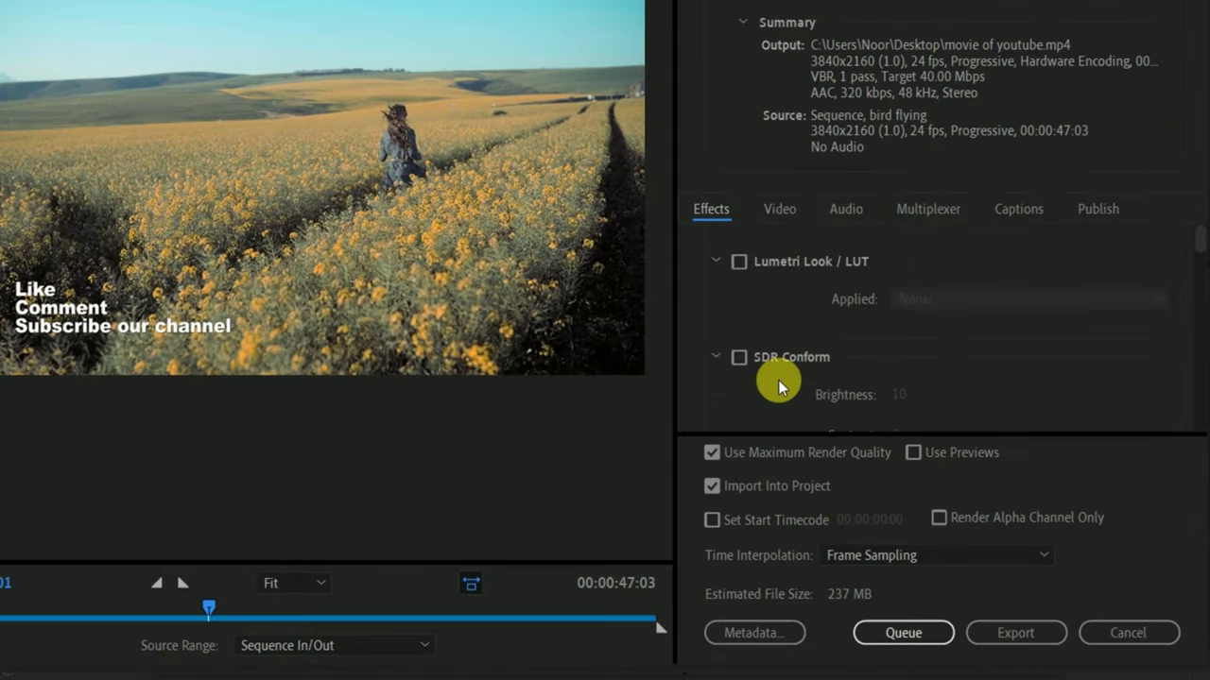
{"action": "left_click", "coordinate": [785, 208]}
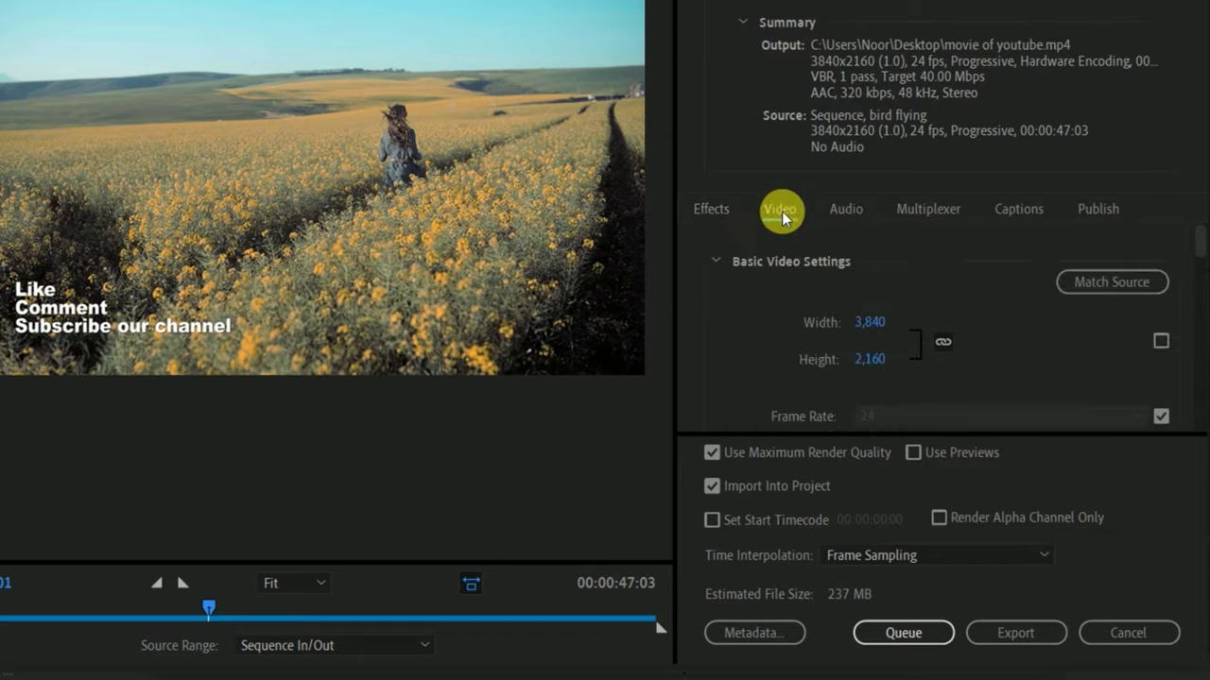
{"action": "scroll", "coordinate": [740, 337], "scroll_direction": "down", "scroll_amount": 3}
{"action": "scroll", "coordinate": [740, 340], "scroll_direction": "down", "scroll_amount": 2}
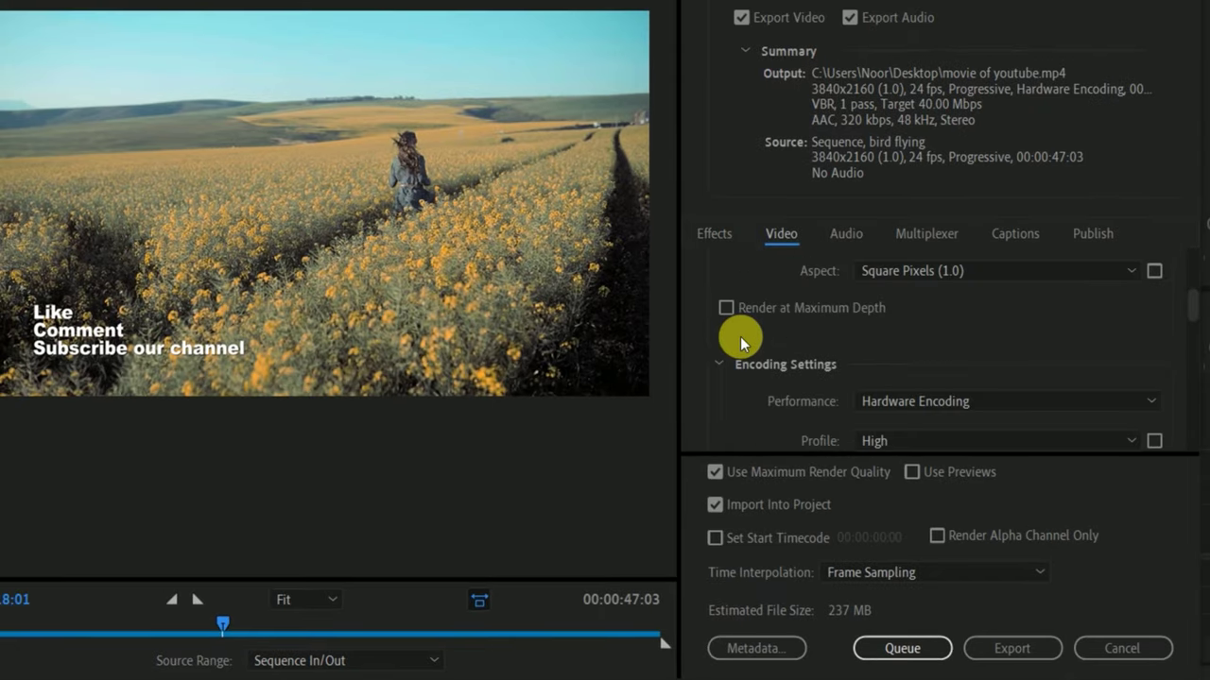
{"action": "scroll", "coordinate": [830, 347], "scroll_direction": "up", "scroll_amount": 4}
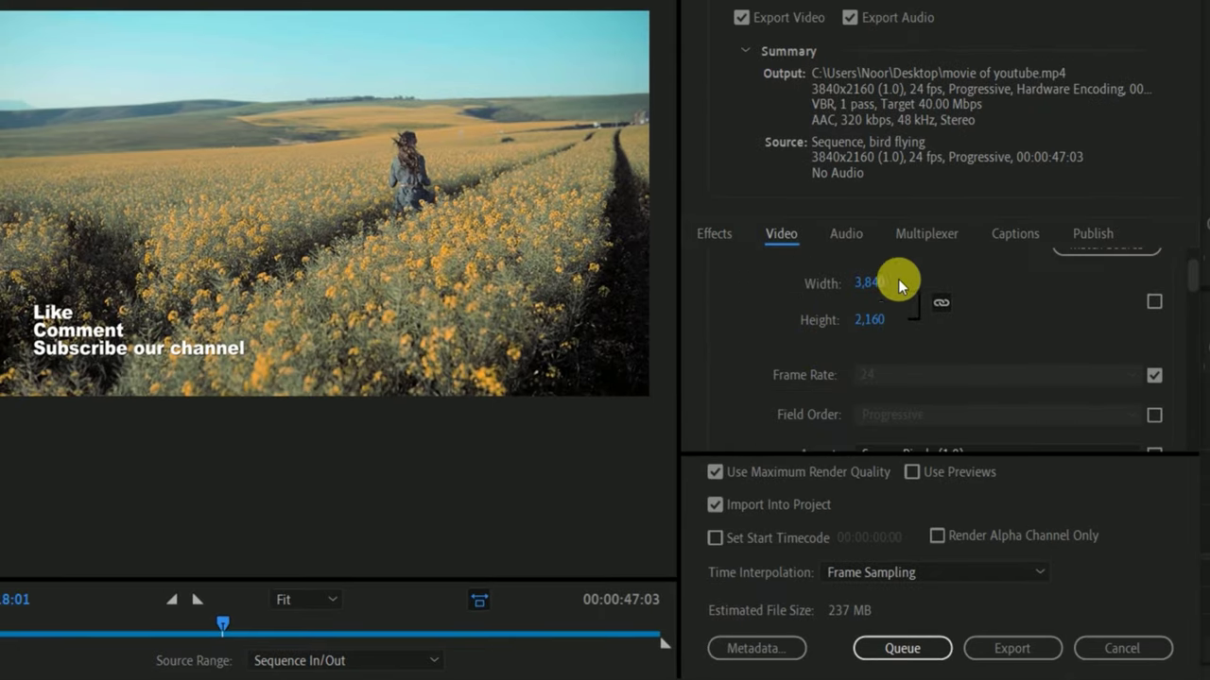
Step: Set the audio codec to AAC at 256 kbps, 48 kHz stereo
{"action": "left_click", "coordinate": [849, 234]}
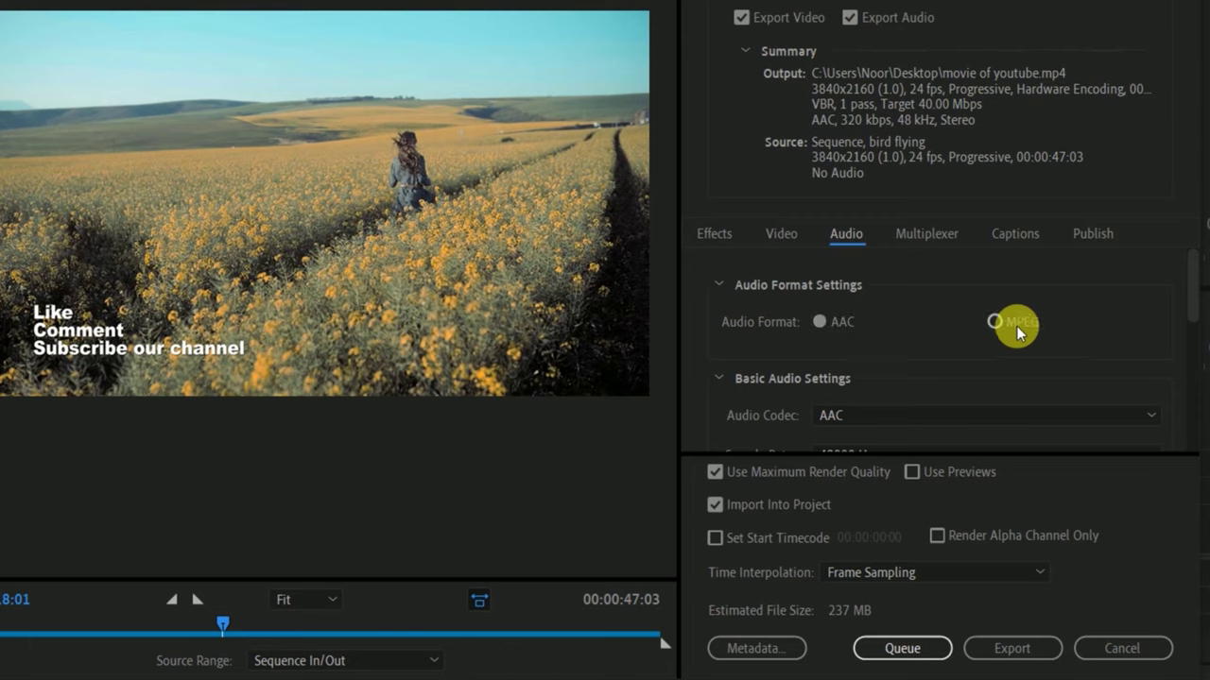
{"action": "scroll", "coordinate": [954, 343], "scroll_direction": "down", "scroll_amount": 2}
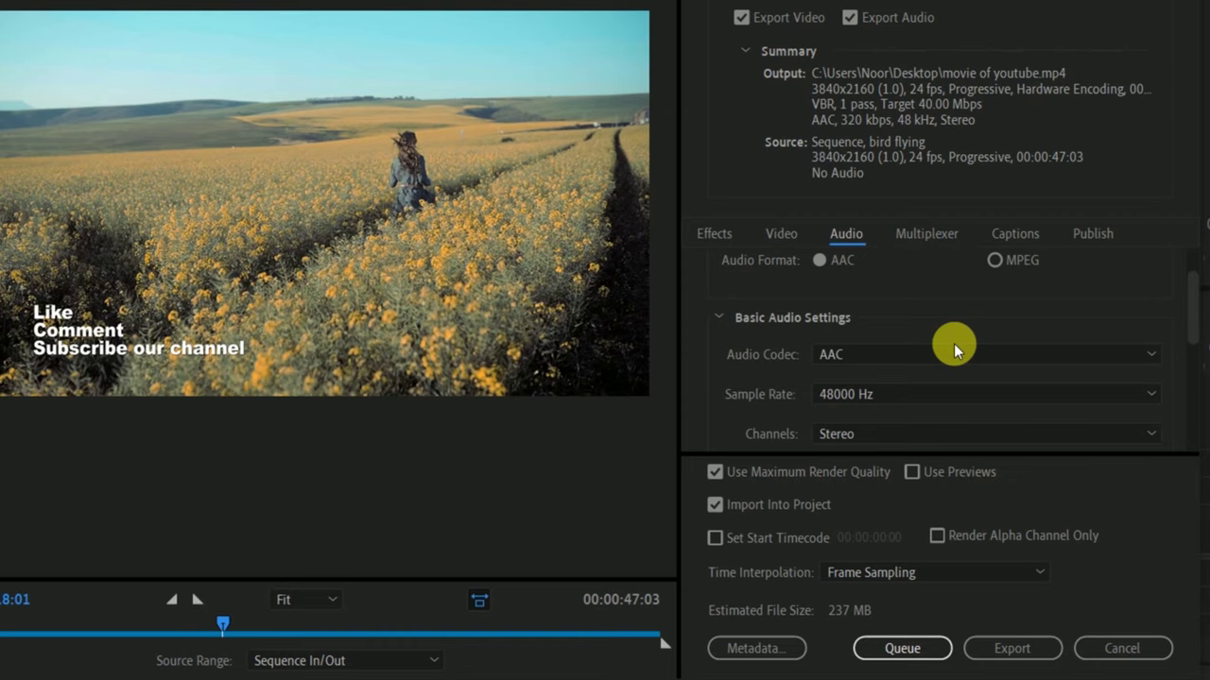
{"action": "scroll", "coordinate": [953, 343], "scroll_direction": "down", "scroll_amount": 1}
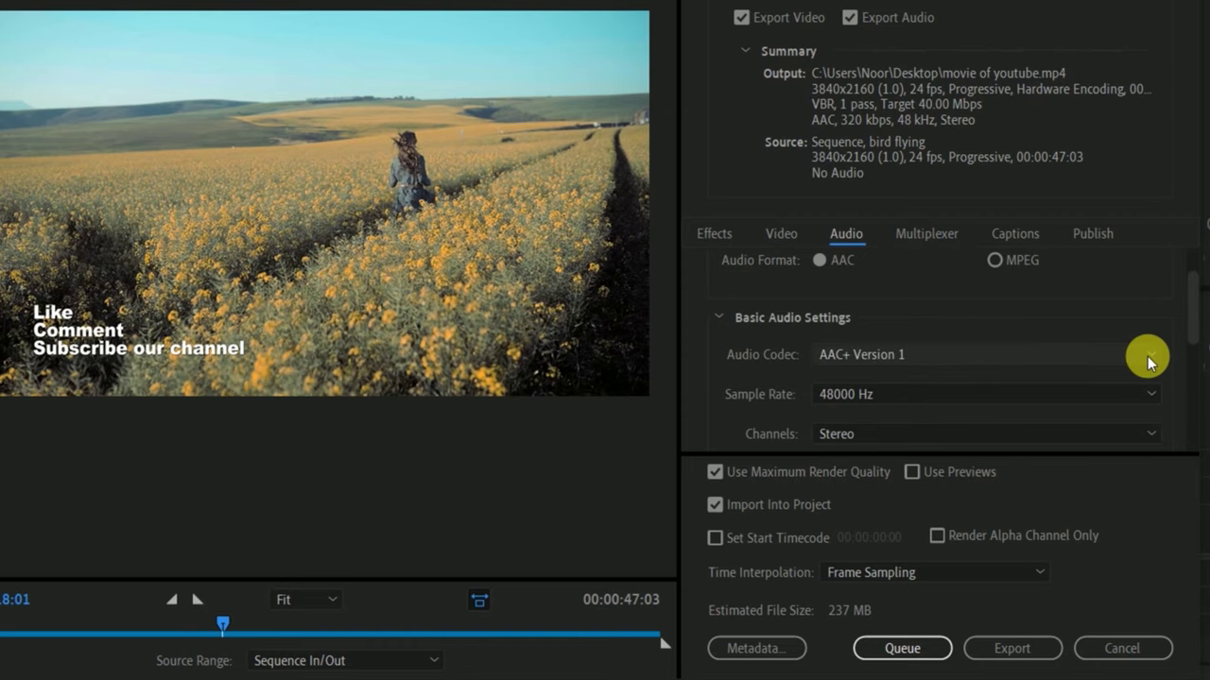
{"action": "left_click", "coordinate": [846, 357]}
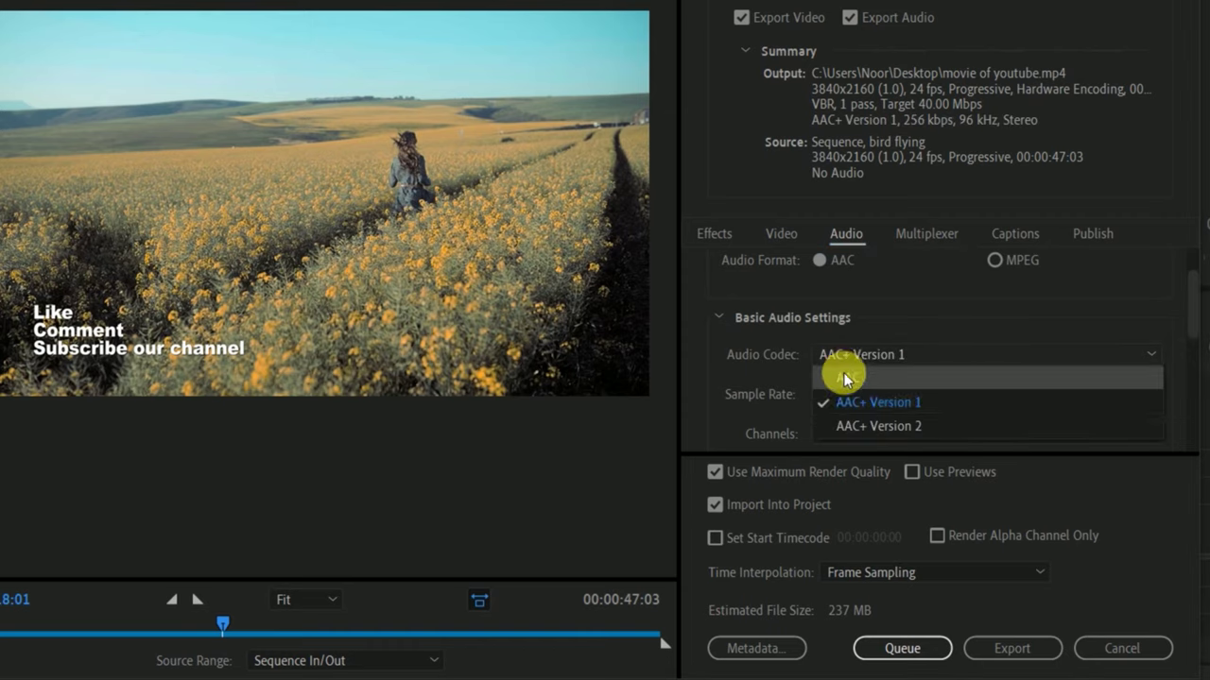
{"action": "left_click", "coordinate": [843, 378]}
{"action": "scroll", "coordinate": [832, 427], "scroll_direction": "down", "scroll_amount": 3}
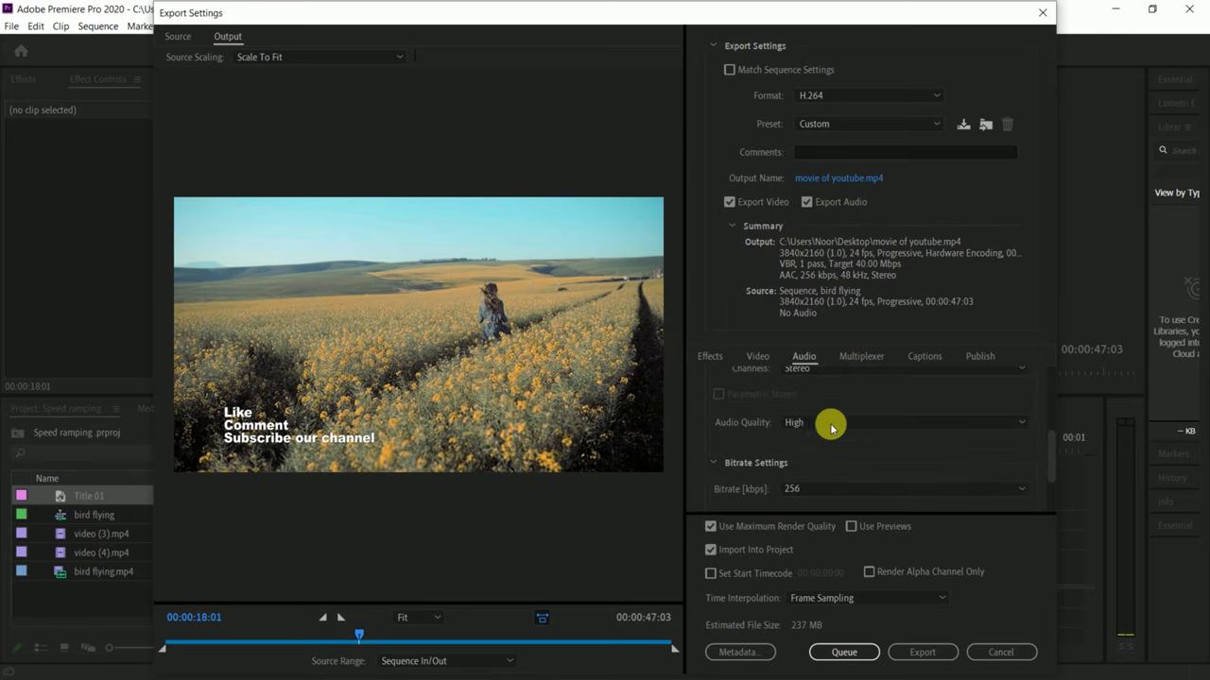
{"action": "scroll", "coordinate": [854, 459], "scroll_direction": "down", "scroll_amount": 2}
{"action": "scroll", "coordinate": [855, 461], "scroll_direction": "down", "scroll_amount": 1}
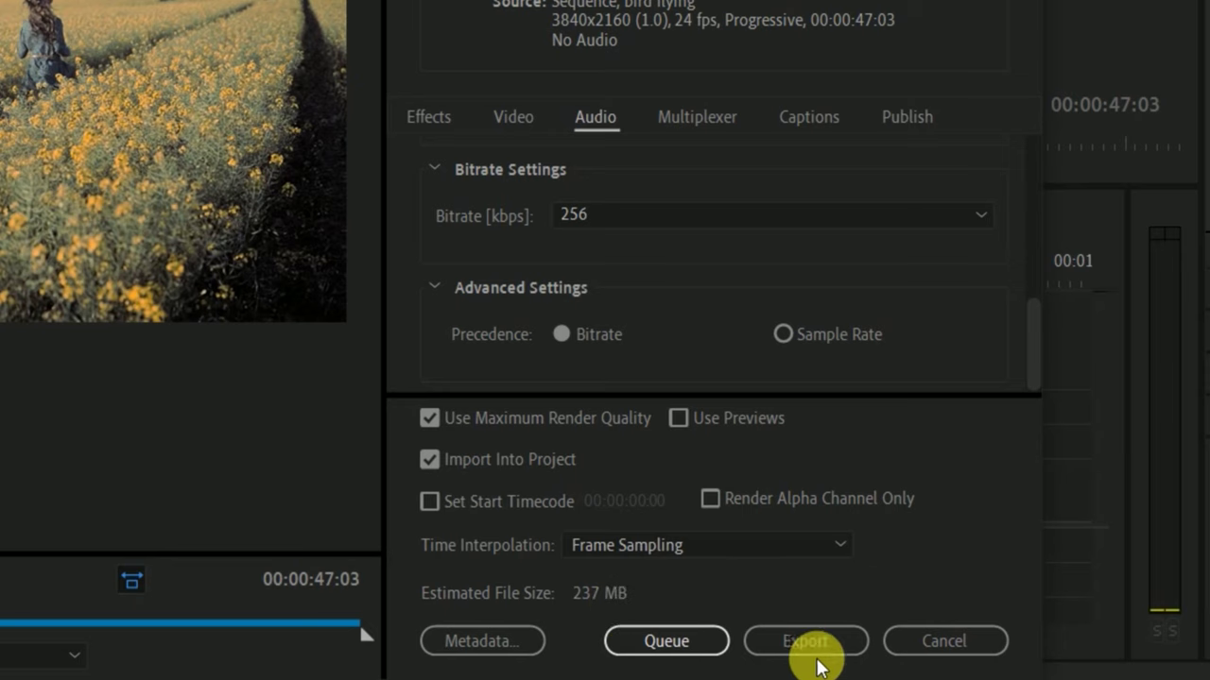
Step: Start encoding bird flying to movie of youtube.mp4
{"action": "left_click", "coordinate": [687, 657]}
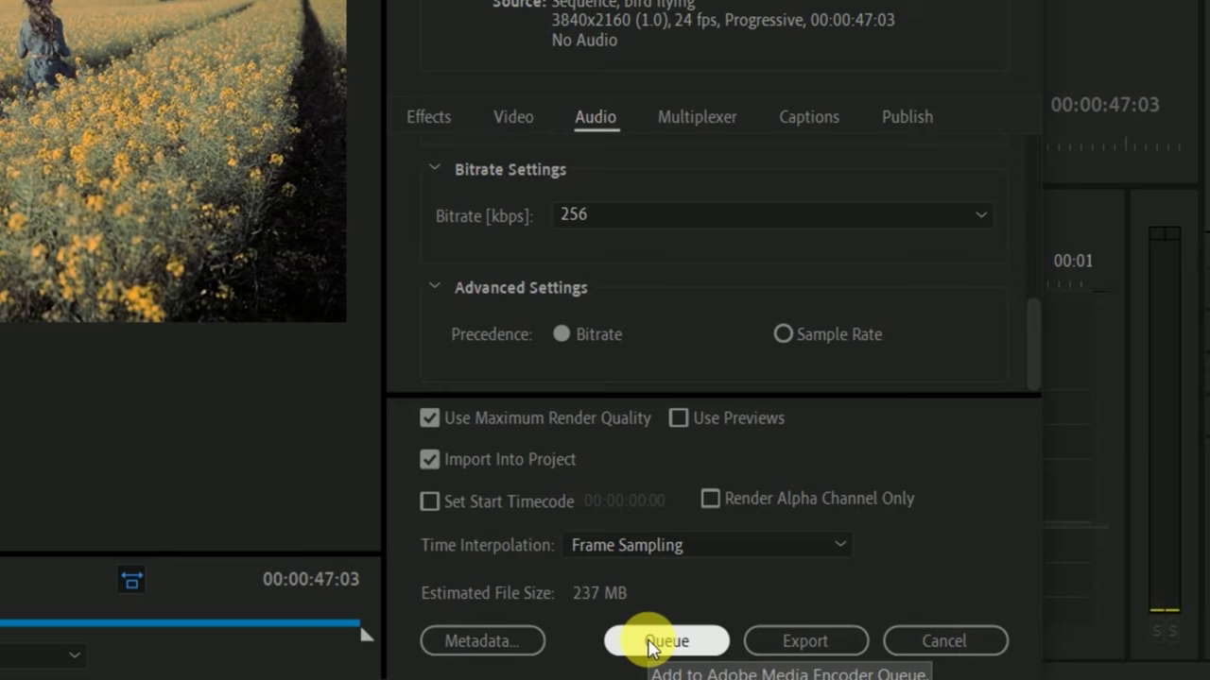
{"action": "left_click", "coordinate": [650, 646]}
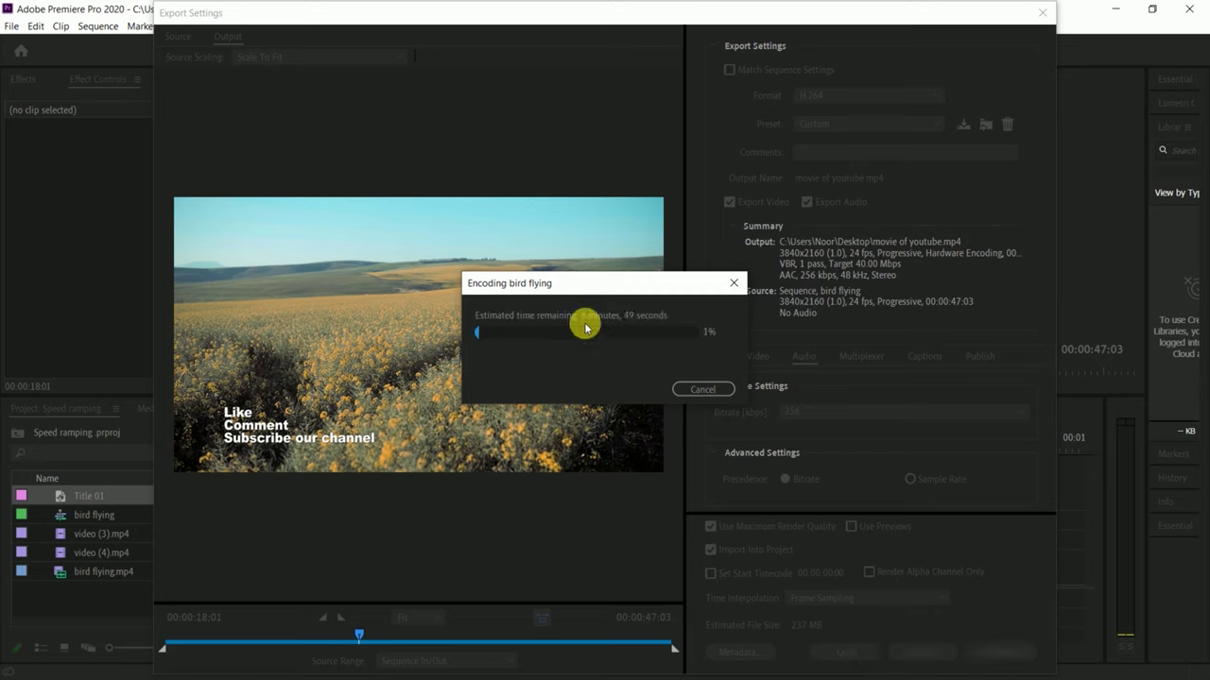
Step: Cancel the running encode and close the Export Settings window
{"action": "left_click", "coordinate": [707, 392]}
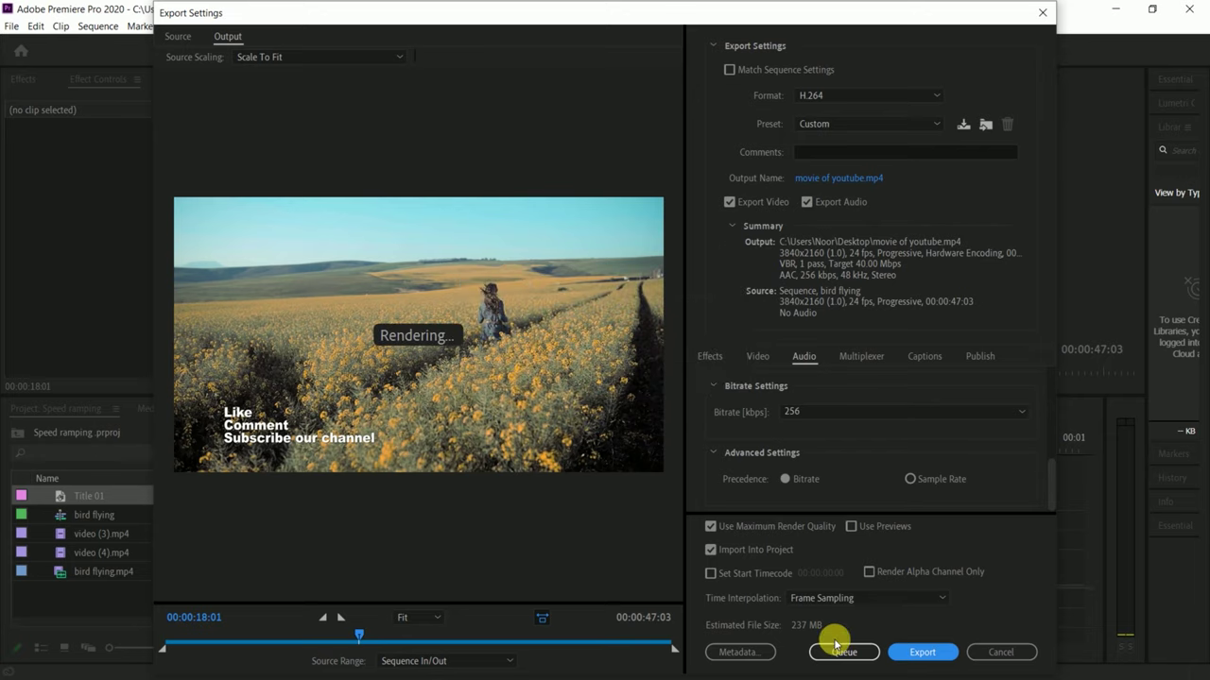
{"action": "left_click", "coordinate": [1043, 12]}
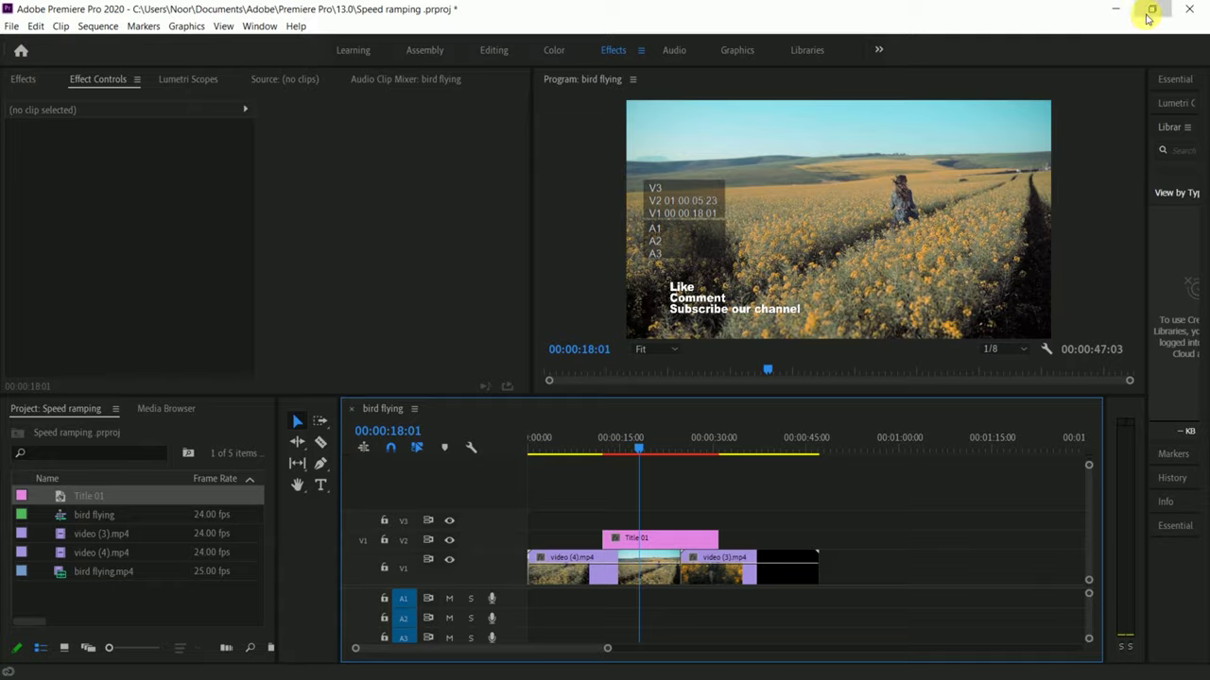
{"action": "left_click", "coordinate": [1116, 11]}
{"action": "key", "text": "super"}
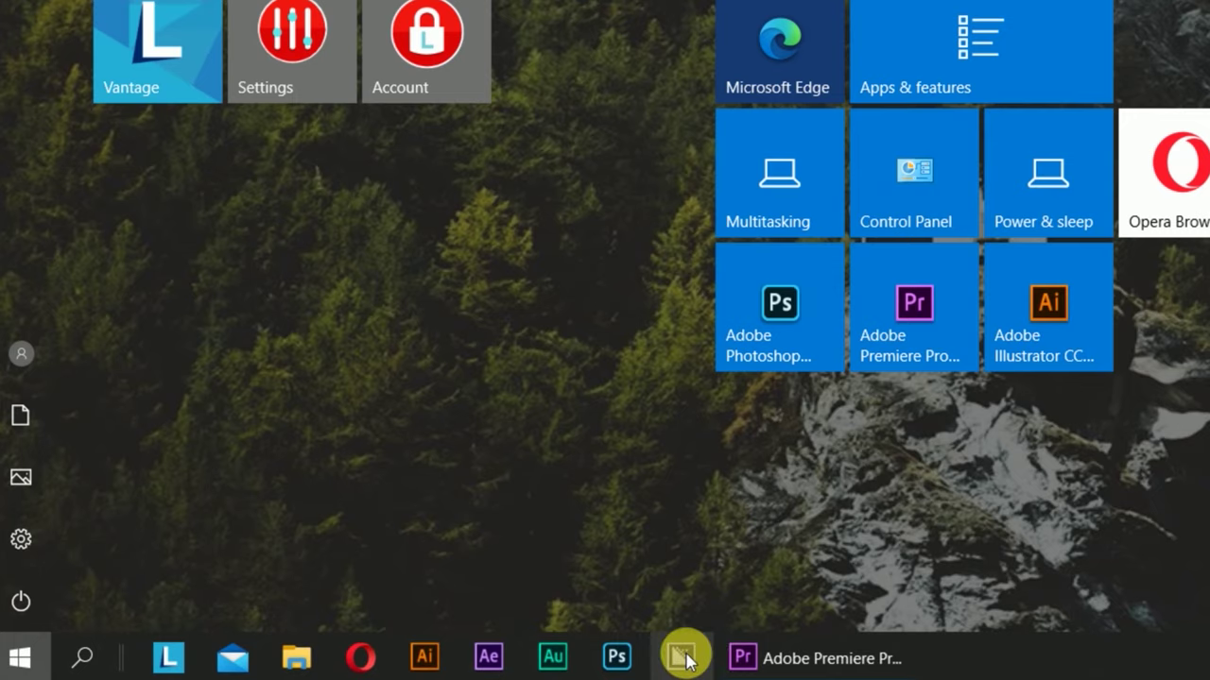
{"action": "left_click", "coordinate": [743, 658]}
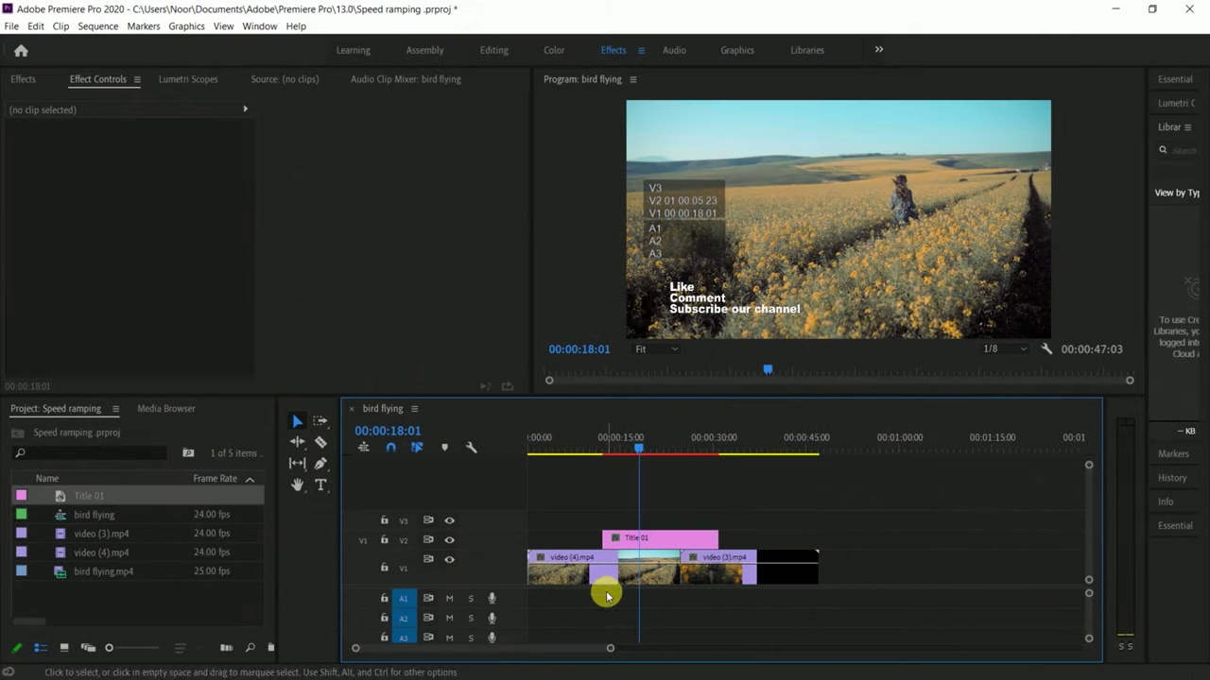